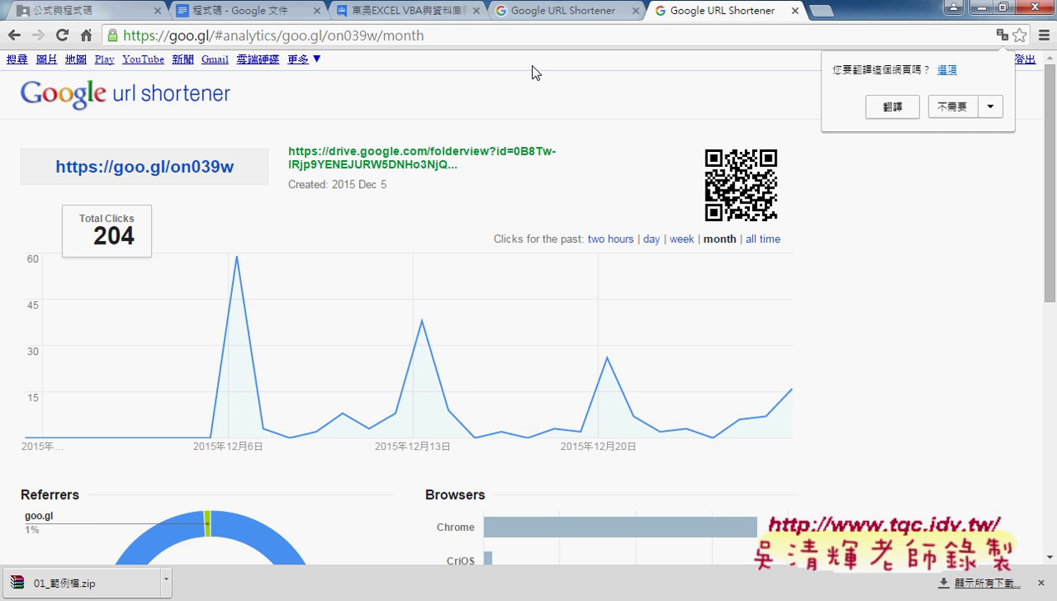
Step: Copy the 年齡 macro (Public Sub 年齡() to End Sub) from the 程式碼 notes and minimize Chrome
{"action": "left_click", "coordinate": [204, 12]}
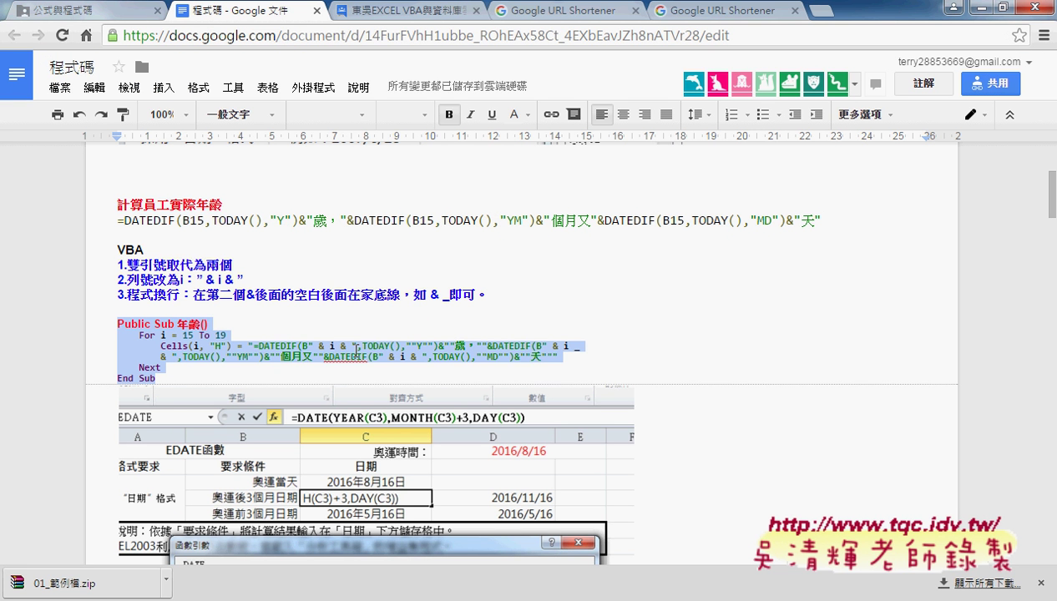
{"action": "left_click", "coordinate": [318, 343]}
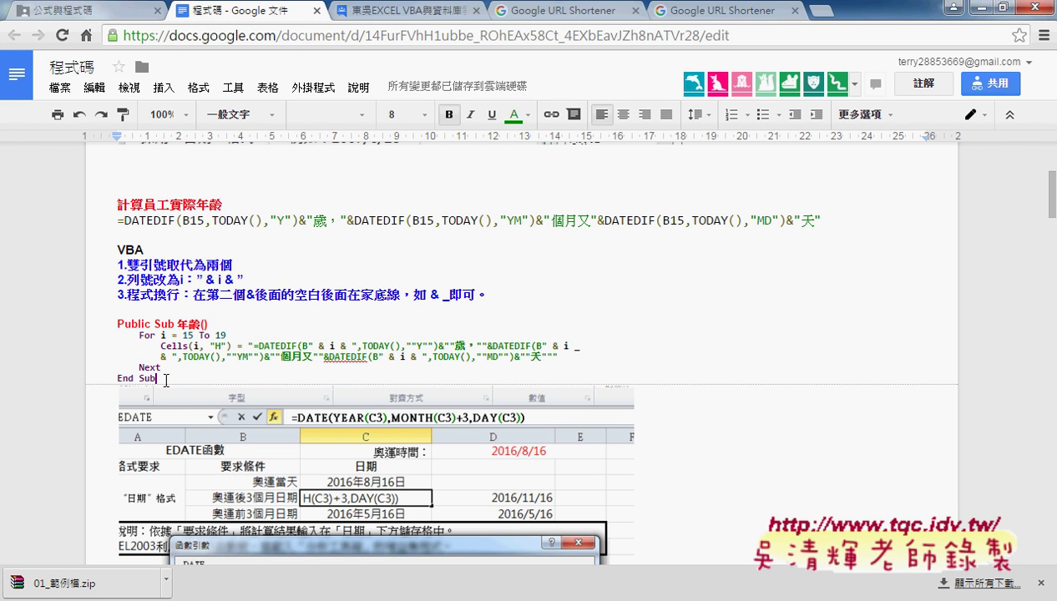
{"action": "left_click_drag", "start_coordinate": [157, 378], "coordinate": [115, 324]}
{"action": "key", "text": "ctrl+c"}
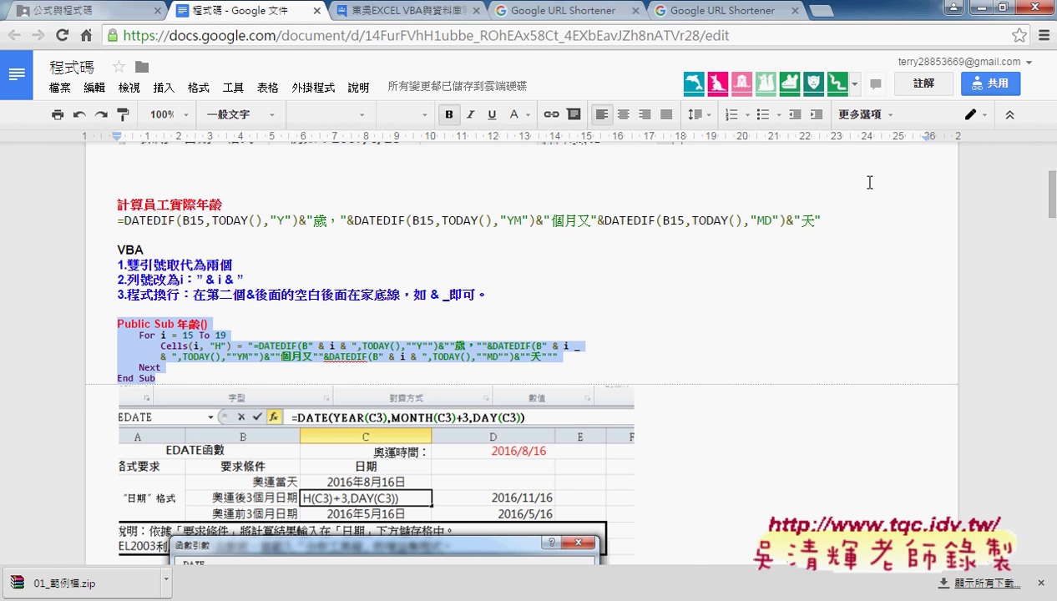
{"action": "left_click", "coordinate": [983, 8]}
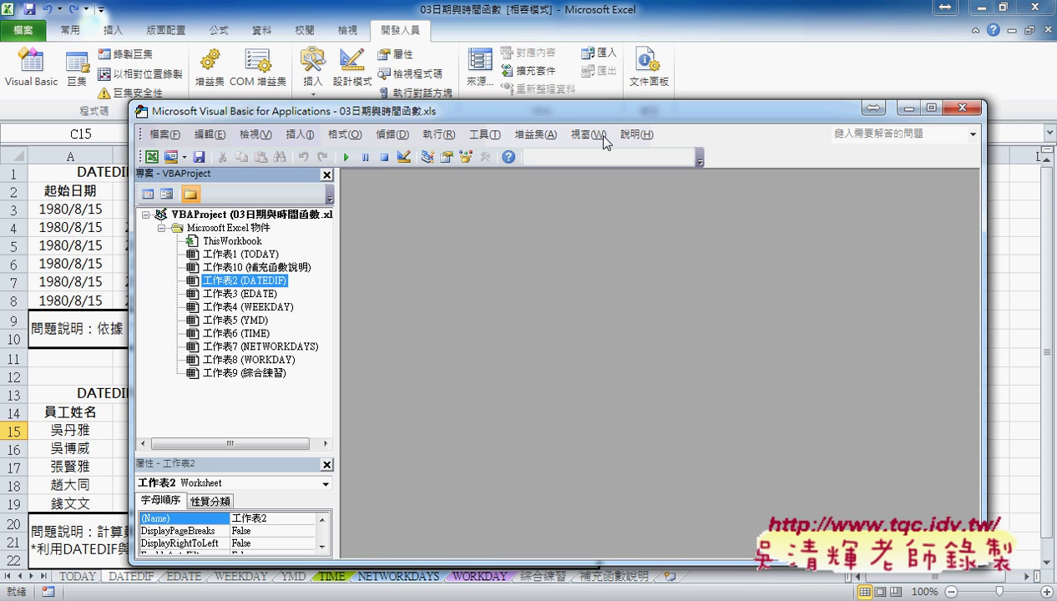
Step: Insert a new Module1 into VBAProject and paste the 年齡 macro into it
{"action": "right_click", "coordinate": [239, 215]}
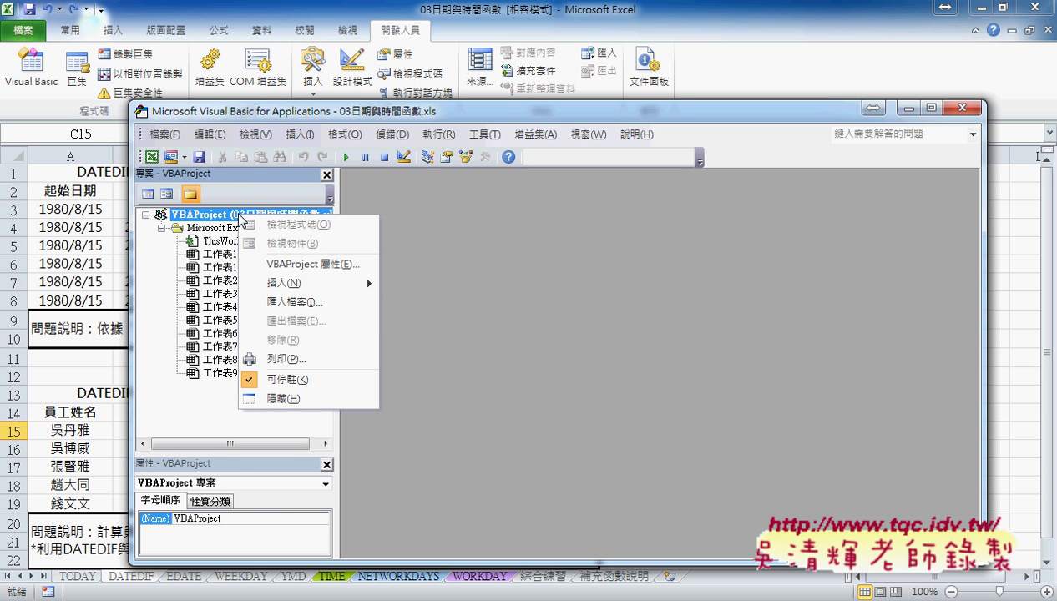
{"action": "mouse_move", "coordinate": [290, 286]}
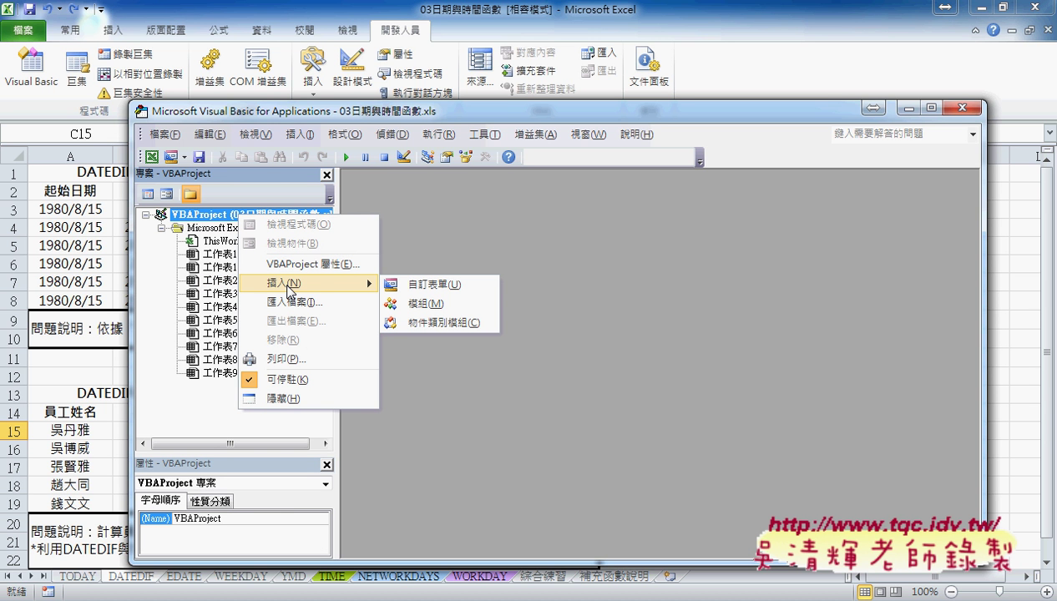
{"action": "left_click", "coordinate": [443, 304]}
{"action": "double_click", "coordinate": [413, 175]}
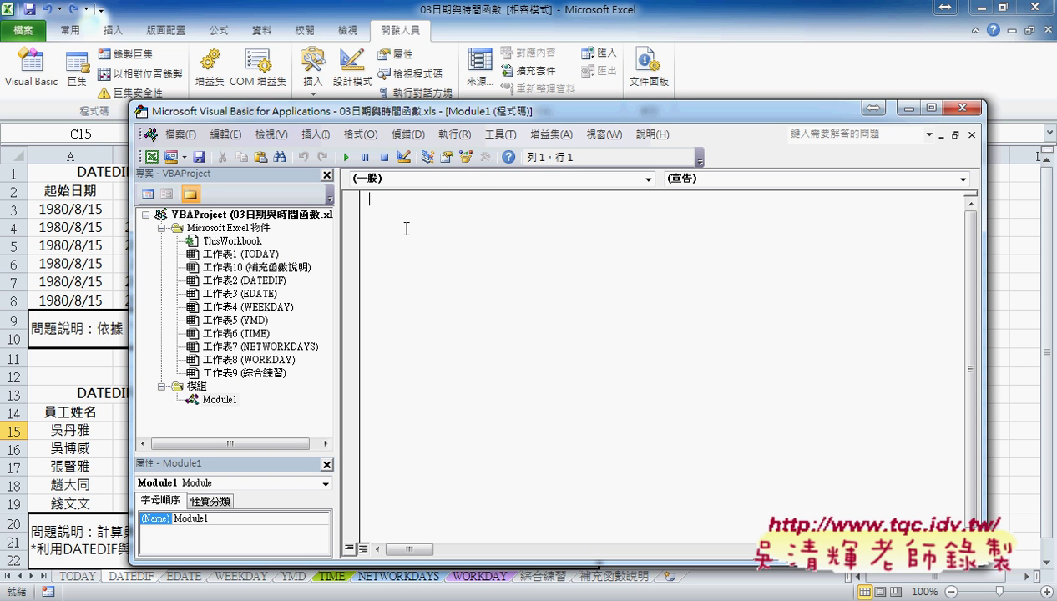
{"action": "key", "text": "ctrl+v"}
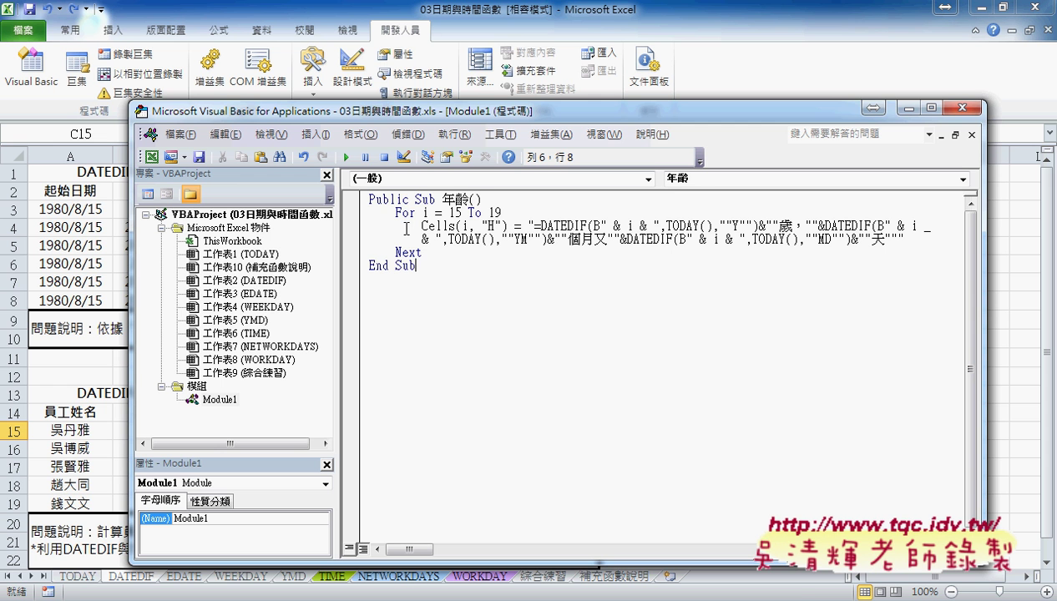
Step: Review the macro name and For…Next loop, then run 年齡 to fill H15:H19 with ages
{"action": "left_click_drag", "start_coordinate": [442, 199], "coordinate": [470, 199]}
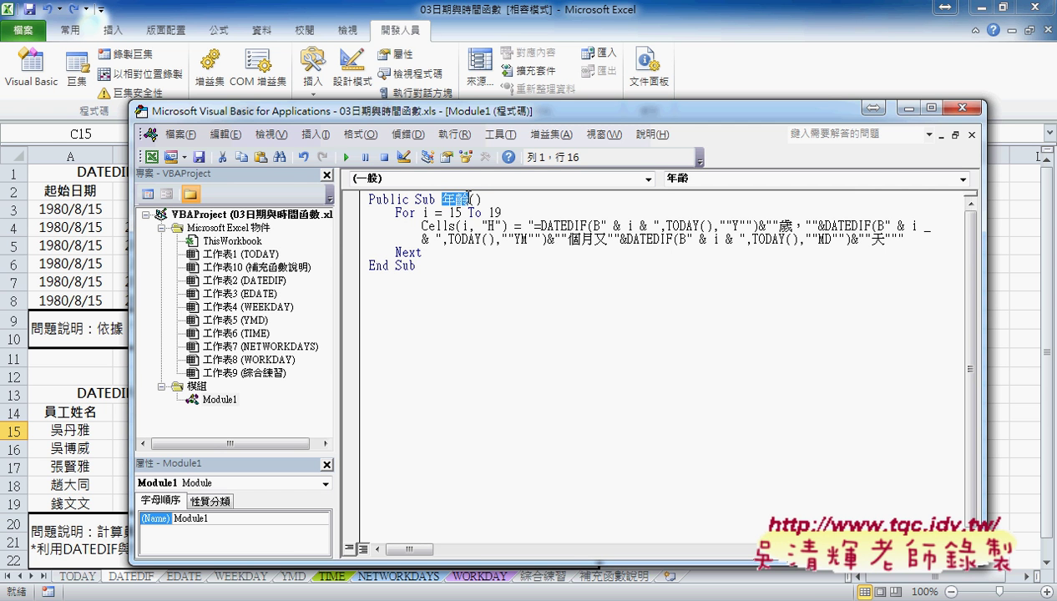
{"action": "left_click", "coordinate": [316, 134]}
{"action": "left_click", "coordinate": [369, 152]}
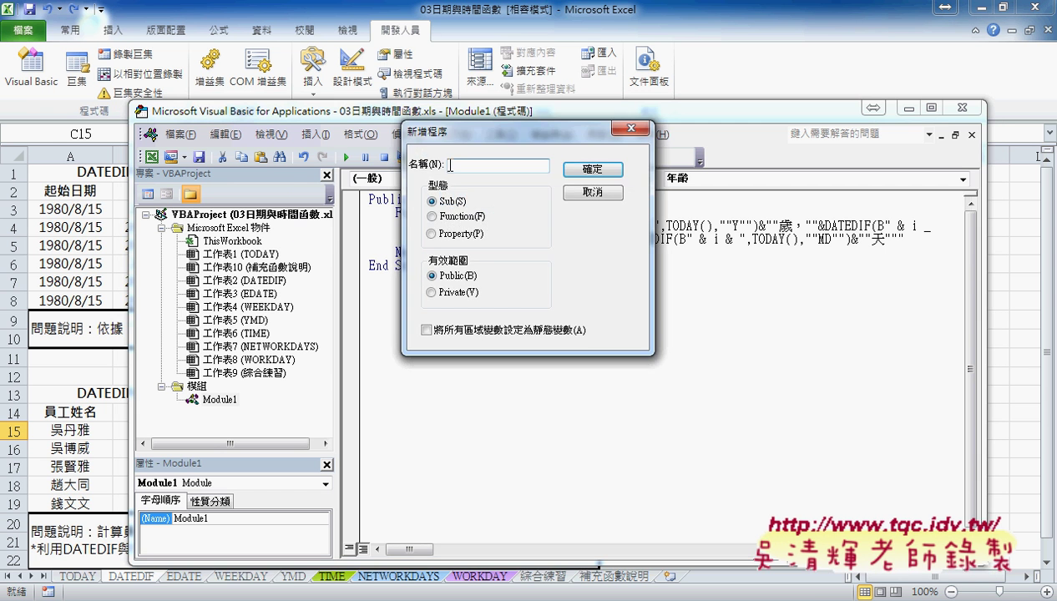
{"action": "left_click", "coordinate": [595, 193]}
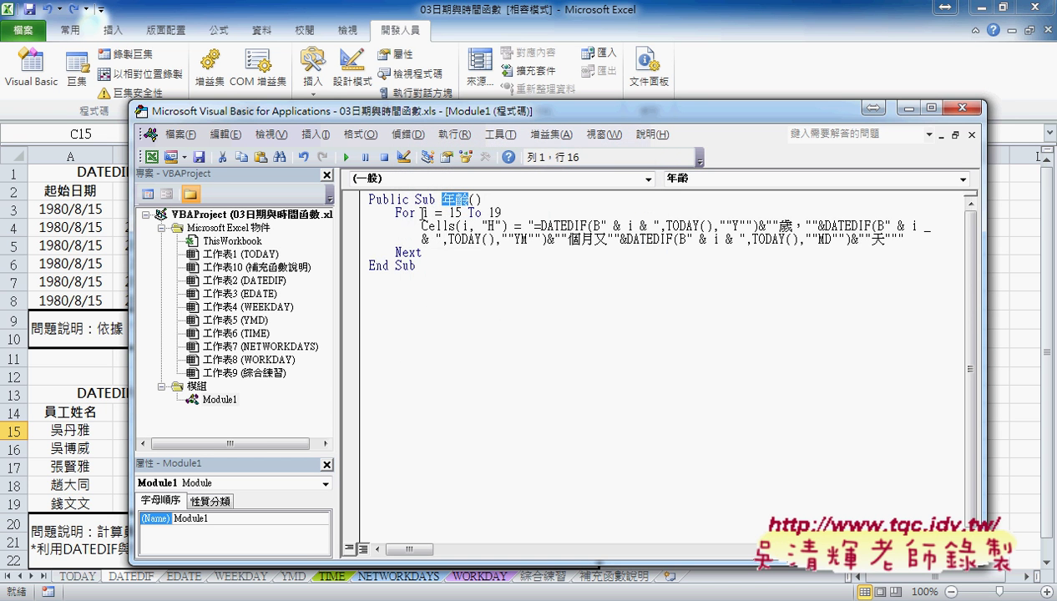
{"action": "left_click_drag", "start_coordinate": [372, 212], "coordinate": [432, 251]}
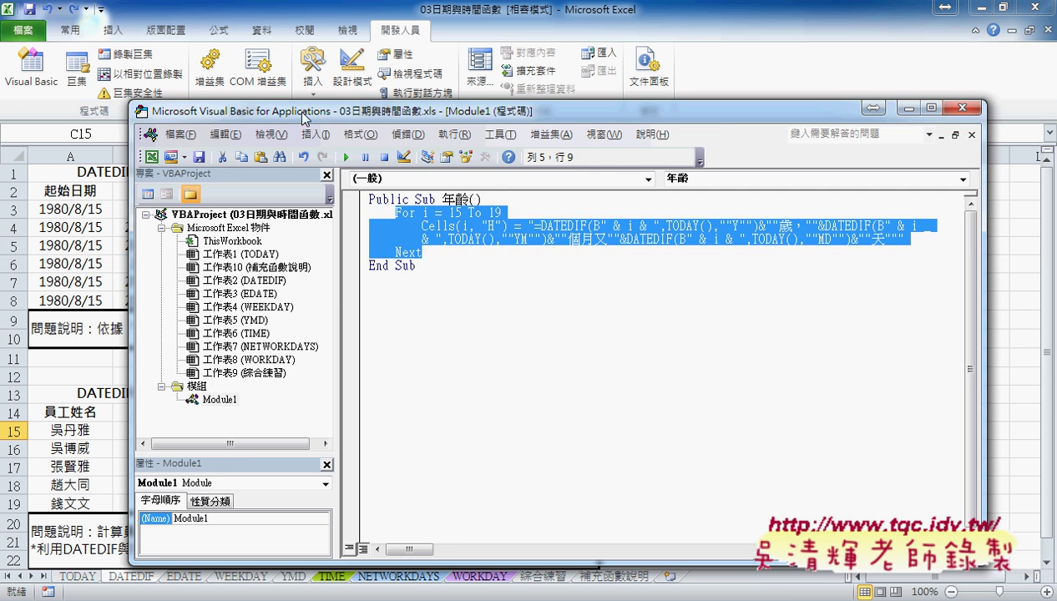
{"action": "mouse_move", "coordinate": [297, 117]}
{"action": "left_mouse_down"}
{"action": "mouse_move", "coordinate": [601, 124]}
{"action": "mouse_move", "coordinate": [913, 149]}
{"action": "left_mouse_up"}
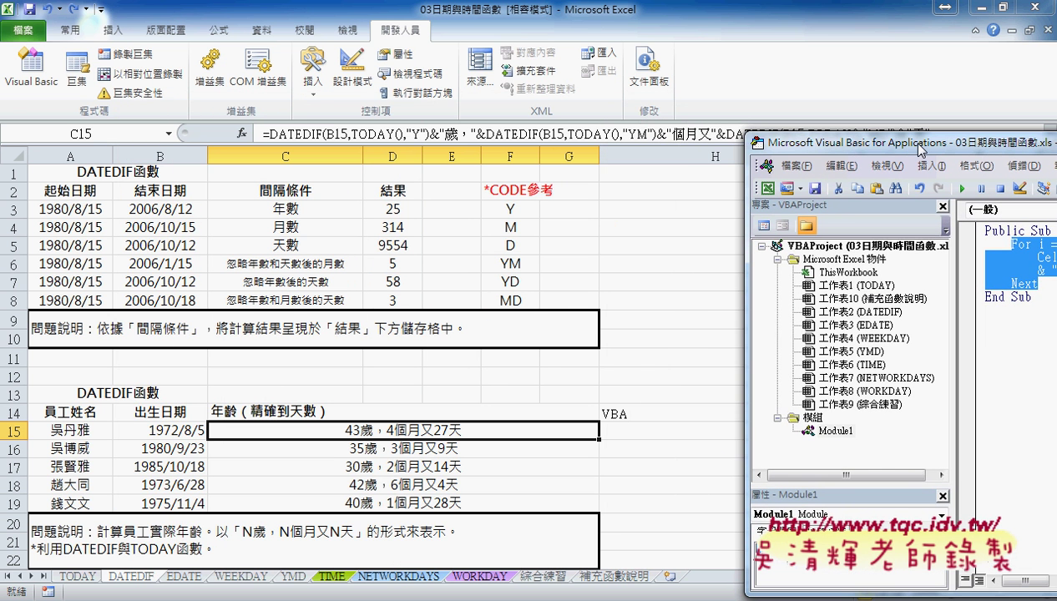
{"action": "left_click", "coordinate": [963, 189]}
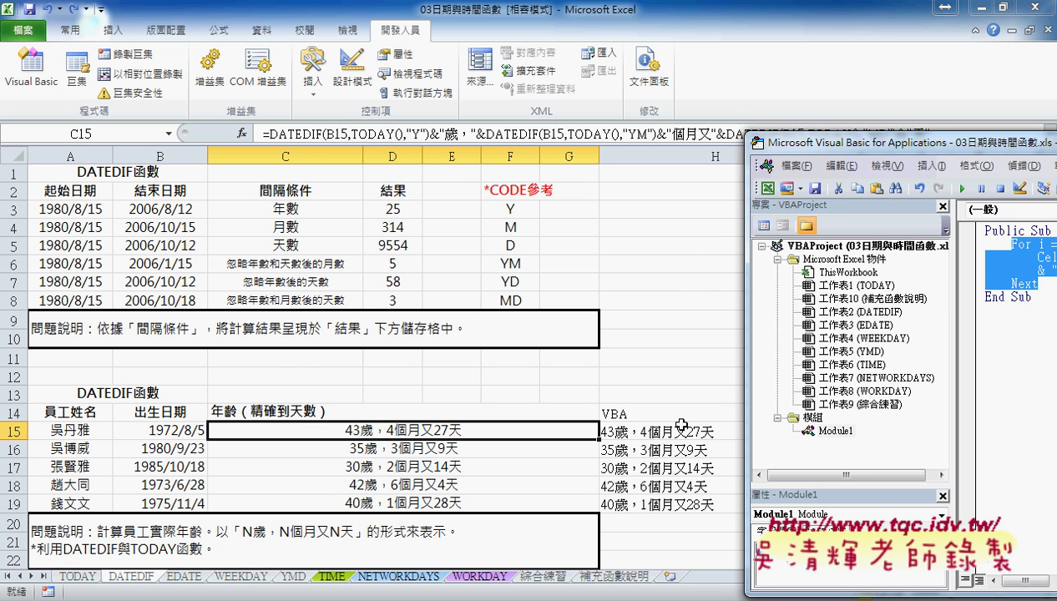
{"action": "mouse_move", "coordinate": [804, 141]}
{"action": "left_mouse_down"}
{"action": "mouse_move", "coordinate": [391, 138]}
{"action": "mouse_move", "coordinate": [134, 100]}
{"action": "left_mouse_up"}
Step: Replace the DATEDIF string on the loop line with "" so it reads Cells(i, "H") = "", then return to the sheet
{"action": "left_click", "coordinate": [446, 233]}
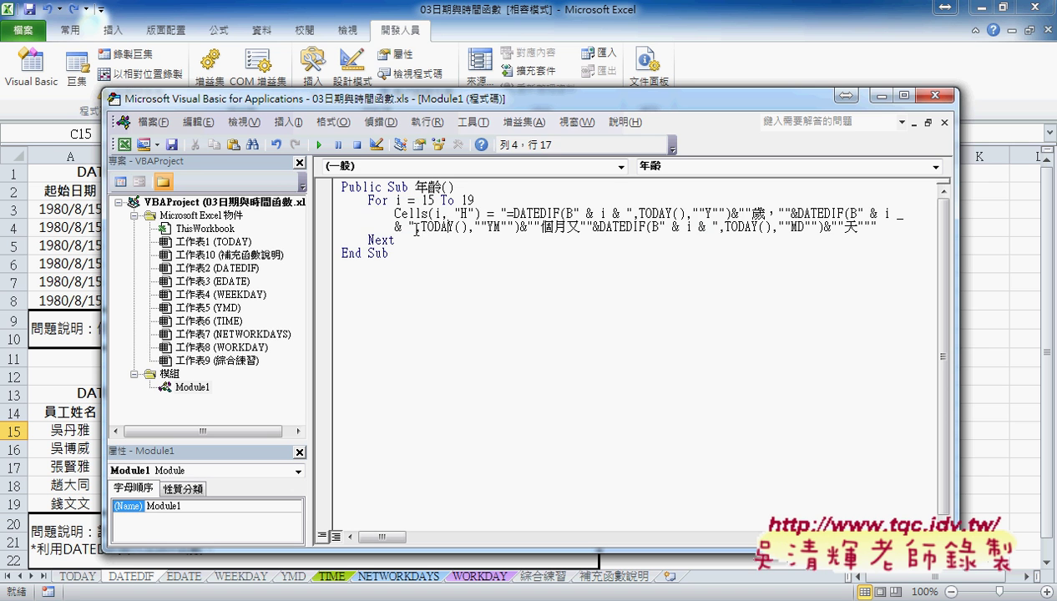
{"action": "left_click_drag", "start_coordinate": [331, 214], "coordinate": [332, 231]}
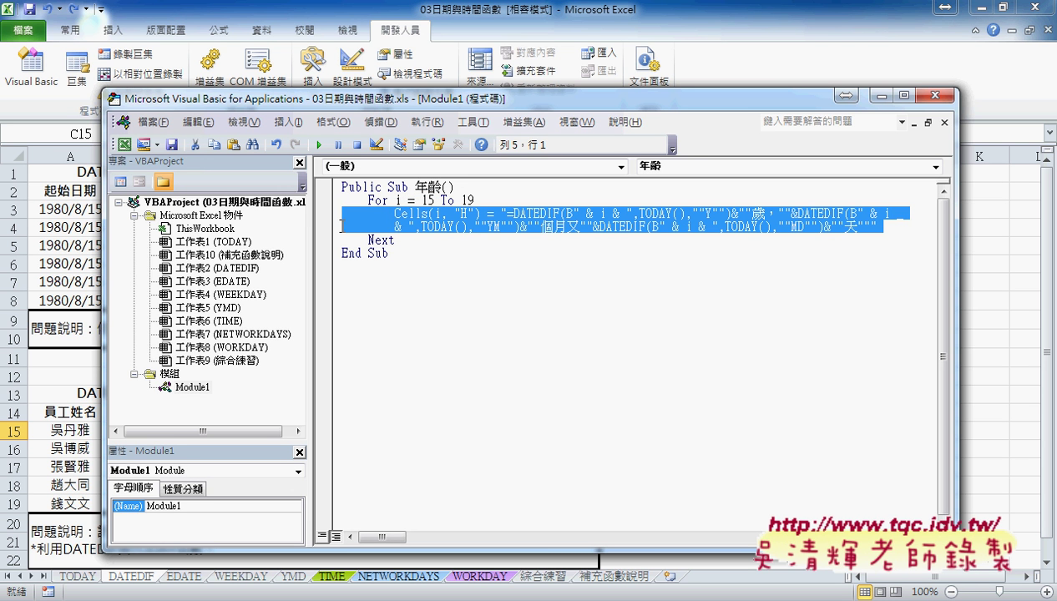
{"action": "mouse_move", "coordinate": [500, 214]}
{"action": "left_mouse_down"}
{"action": "mouse_move", "coordinate": [902, 241]}
{"action": "mouse_move", "coordinate": [904, 230]}
{"action": "left_mouse_up"}
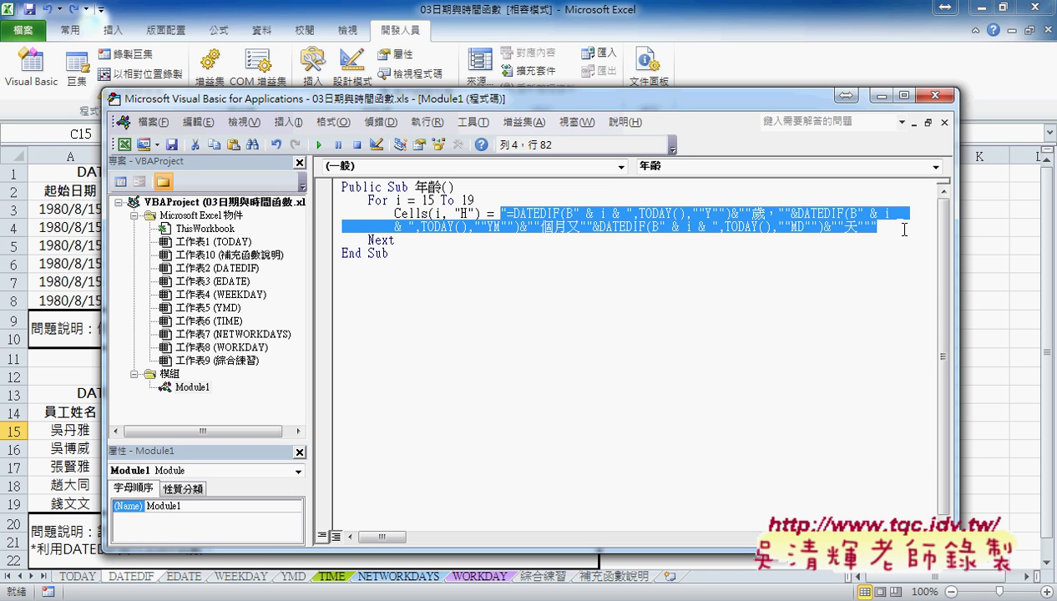
{"action": "key", "text": "Delete"}
{"action": "type", "text": "\"\""}
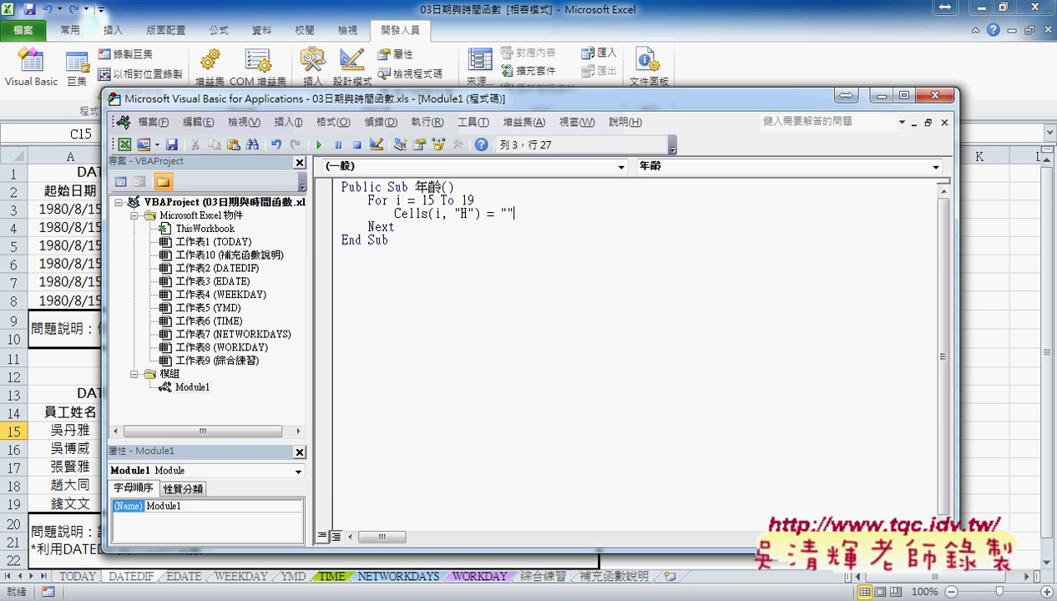
{"action": "left_click", "coordinate": [497, 314]}
{"action": "left_click_drag", "start_coordinate": [516, 214], "coordinate": [391, 214]}
{"action": "left_click", "coordinate": [502, 214]}
{"action": "left_click", "coordinate": [613, 26]}
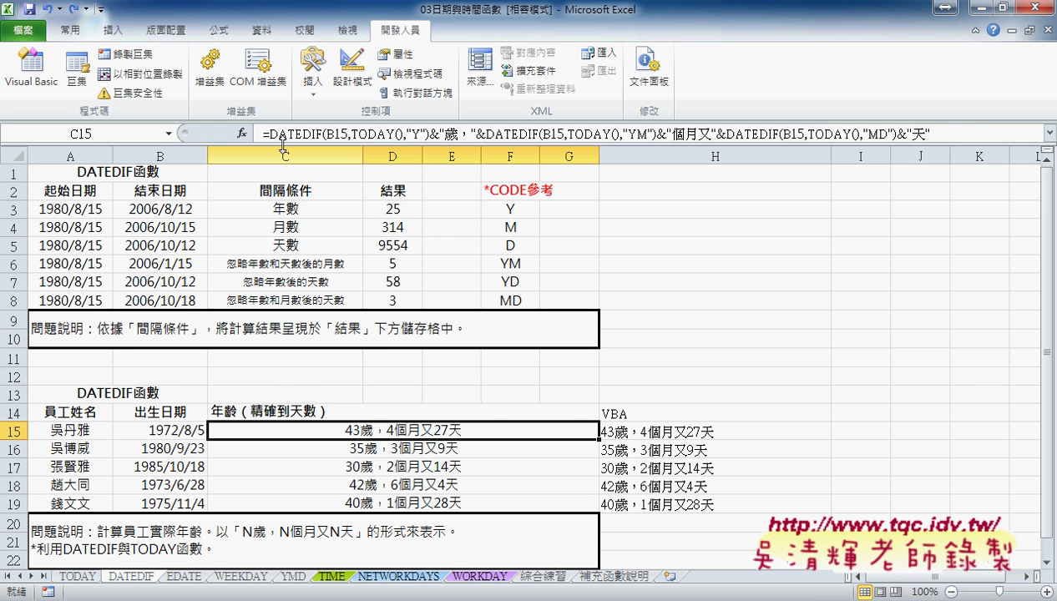
Step: Copy C15's full age formula from the formula bar unchanged and bring the VBA editor back
{"action": "left_click_drag", "start_coordinate": [262, 133], "coordinate": [991, 138]}
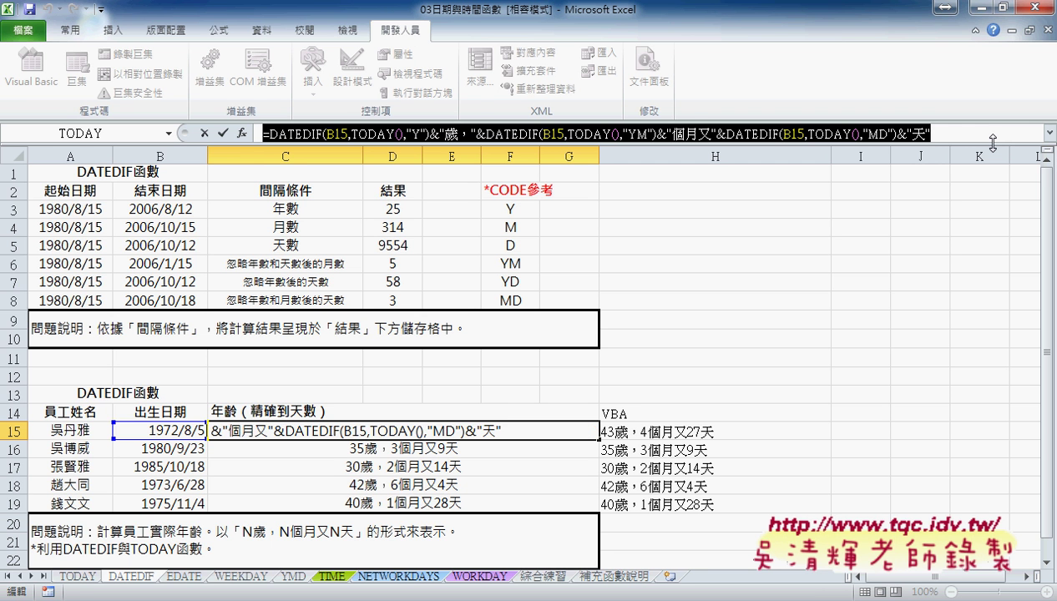
{"action": "left_click", "coordinate": [204, 133]}
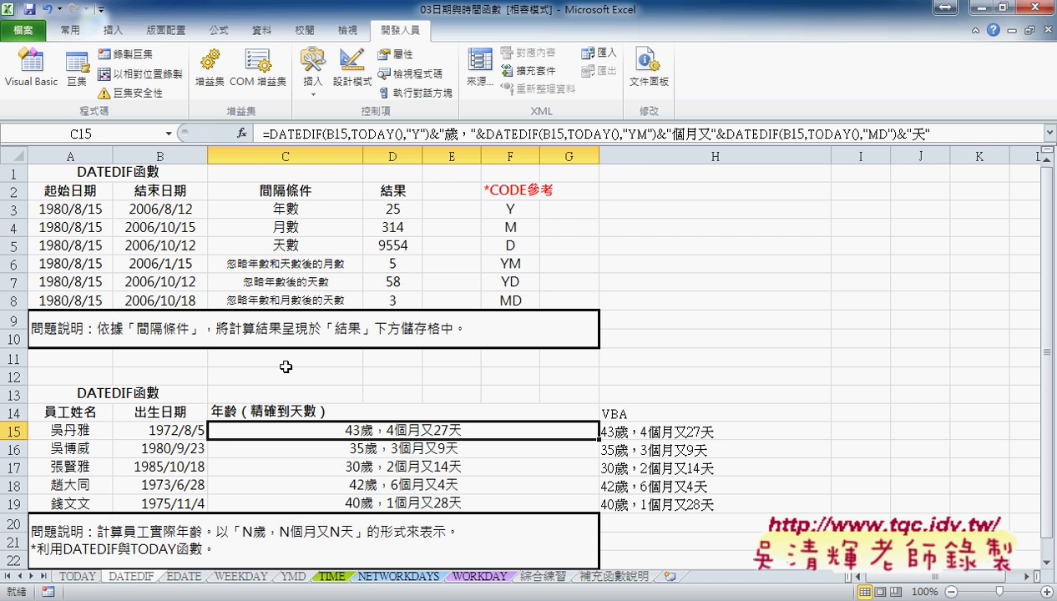
{"action": "left_click", "coordinate": [278, 600]}
{"action": "left_click", "coordinate": [384, 514]}
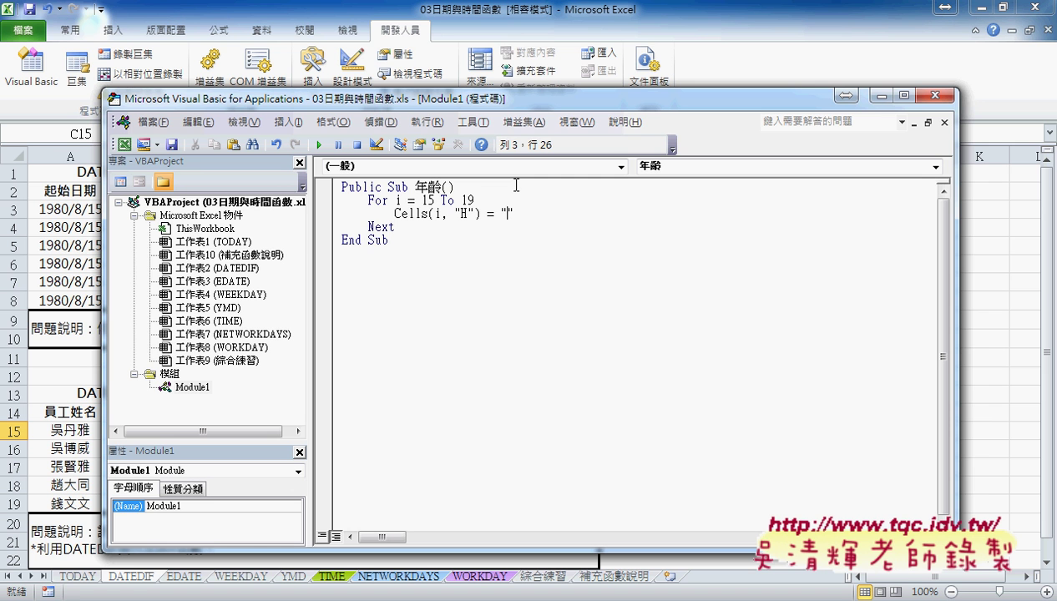
Step: Paste the C15 formula into line 3 and try adding quotes around its Y and 歲 text
{"action": "key", "text": "ctrl+v"}
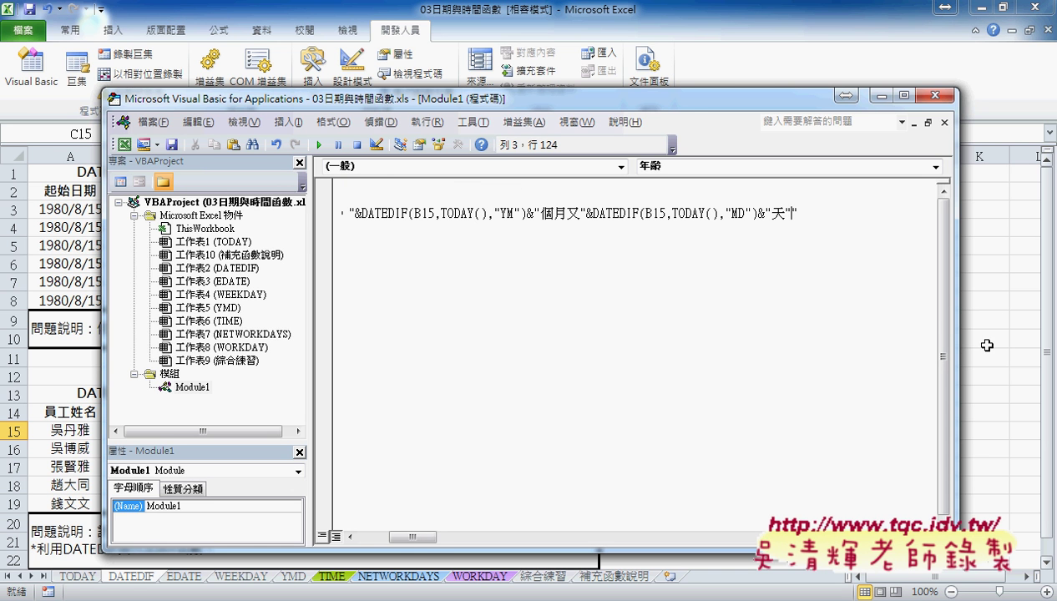
{"action": "left_click_drag", "start_coordinate": [415, 538], "coordinate": [377, 544]}
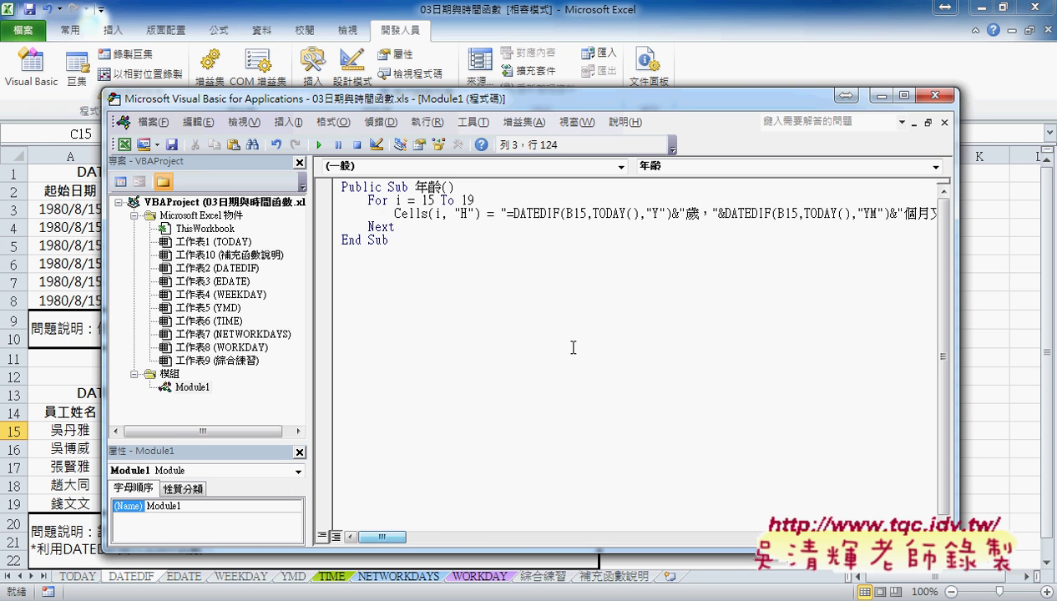
{"action": "left_click", "coordinate": [641, 212]}
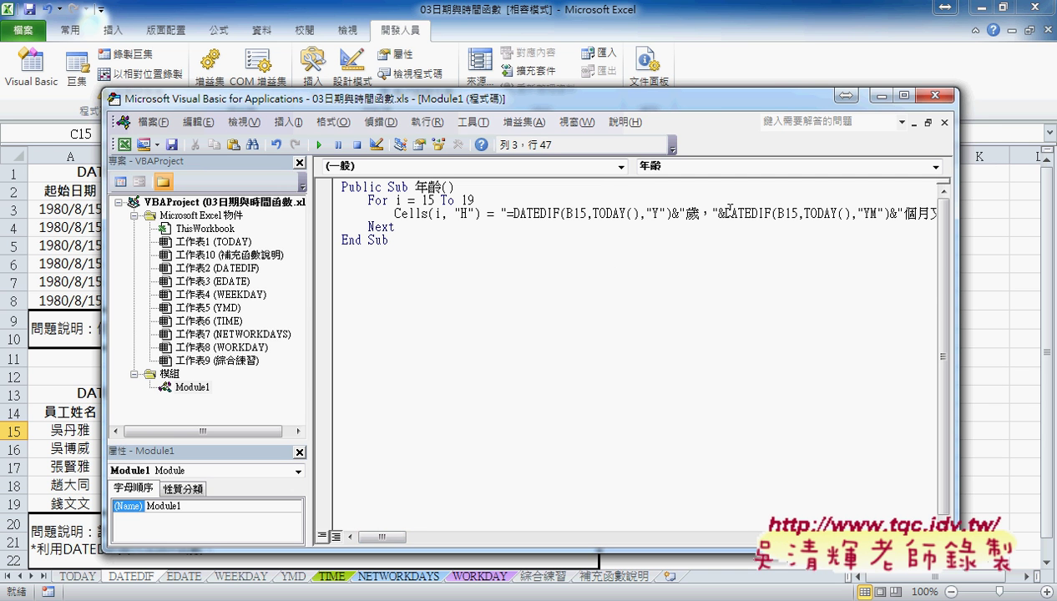
{"action": "type", "text": "\""}
{"action": "key", "text": "Right"}
{"action": "key", "text": "Right"}
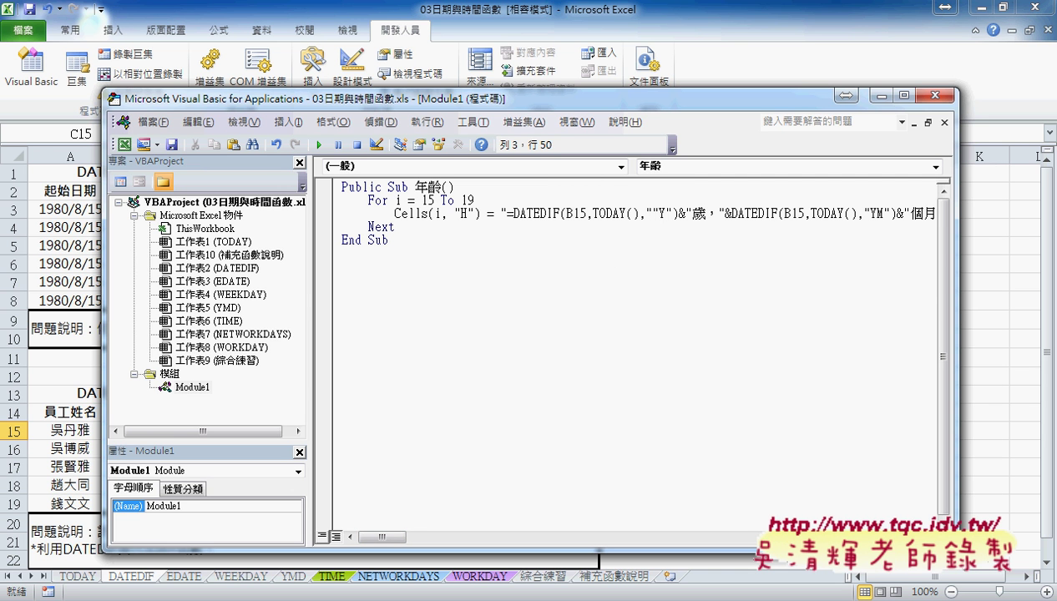
{"action": "type", "text": "\""}
{"action": "left_click", "coordinate": [691, 213]}
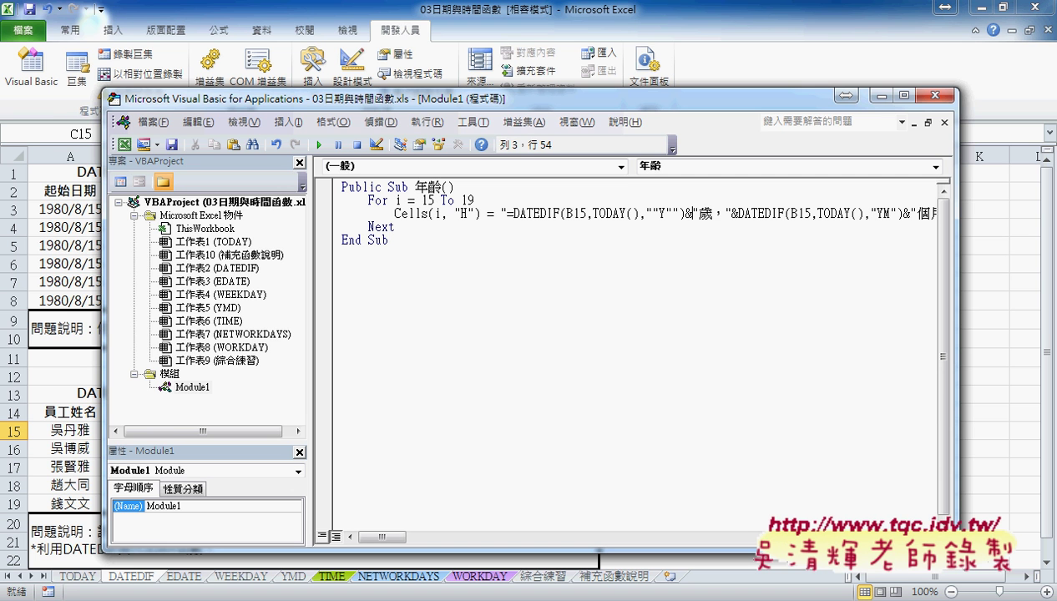
{"action": "type", "text": "\""}
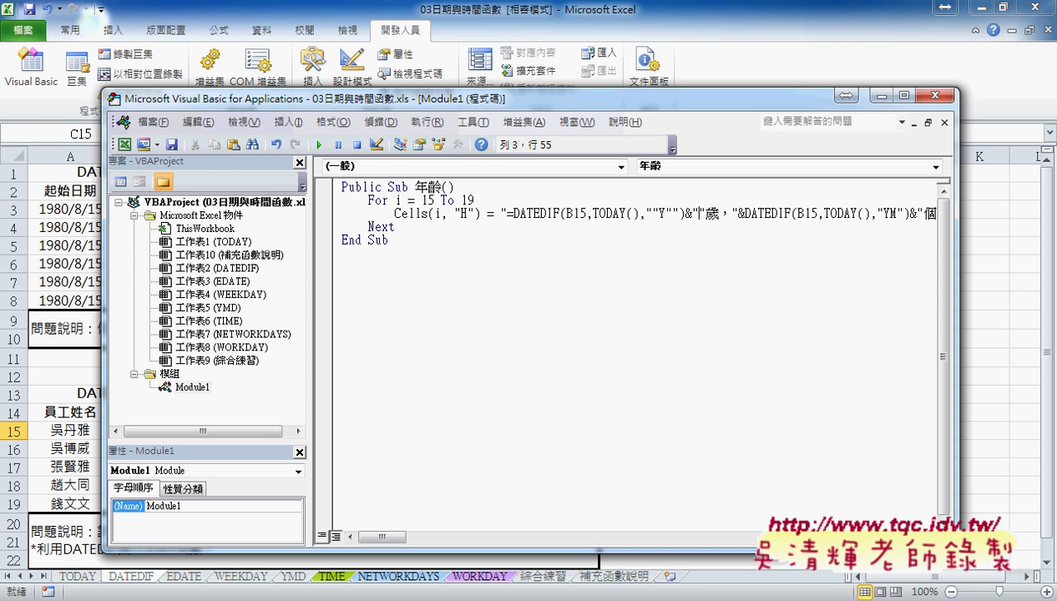
Step: Undo the pasted formula so line 3 is back to Cells(i, "H") = ""
{"action": "key", "text": "ctrl+z"}
{"action": "key", "text": "ctrl+z"}
{"action": "key", "text": "ctrl+z"}
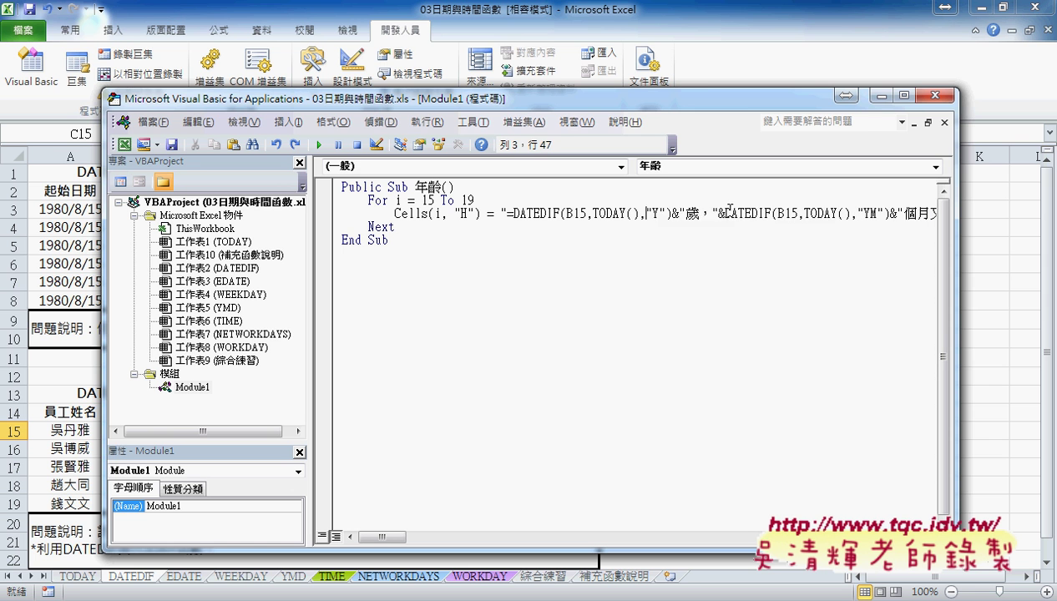
{"action": "key", "text": "ctrl+z"}
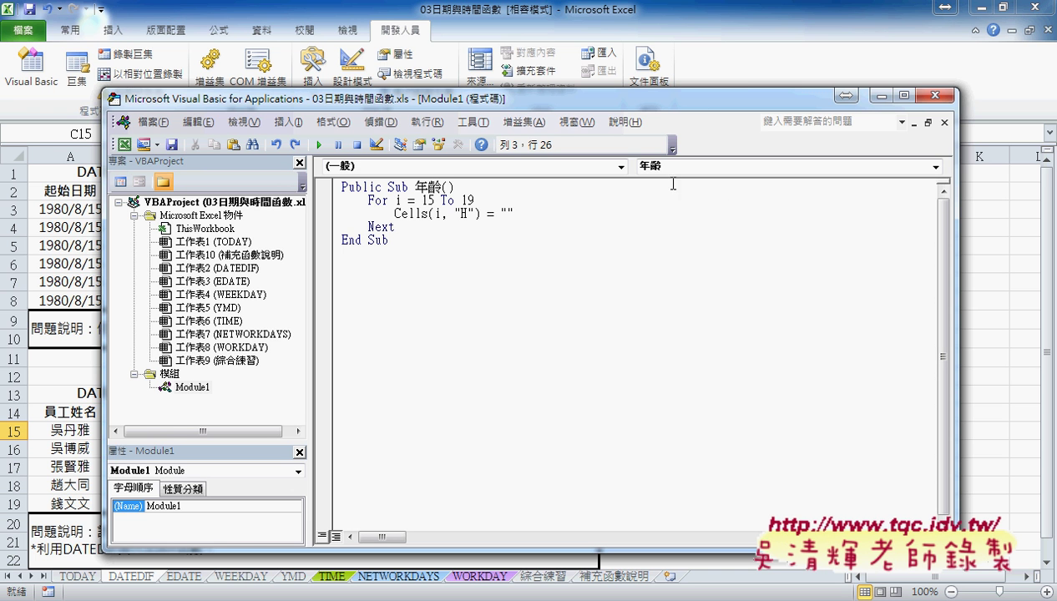
{"action": "key", "text": "super"}
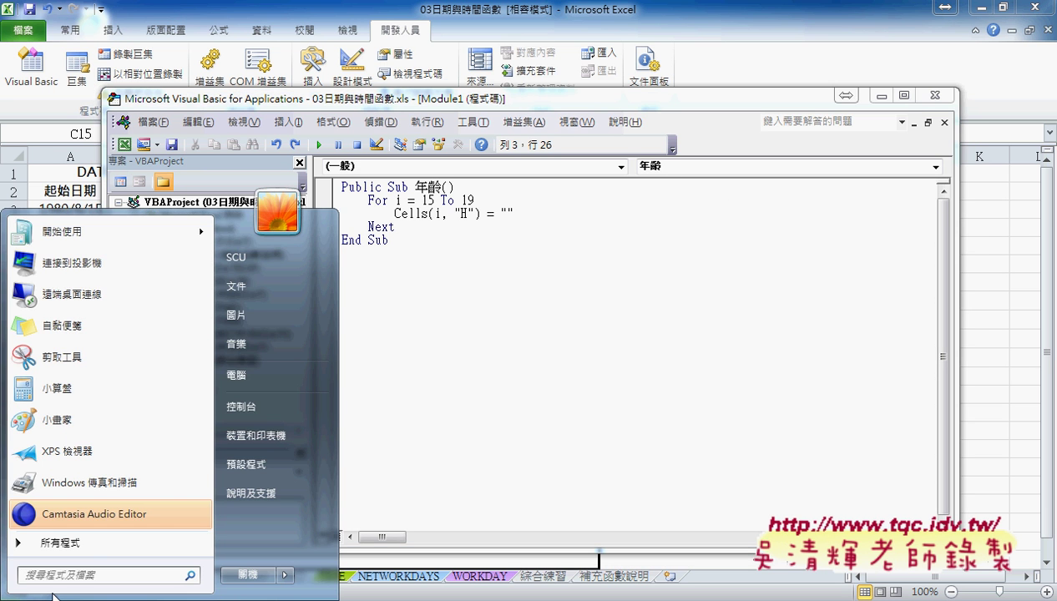
Step: Launch Notepad from All Programs > Accessories in the Start menu
{"action": "left_click", "coordinate": [93, 544]}
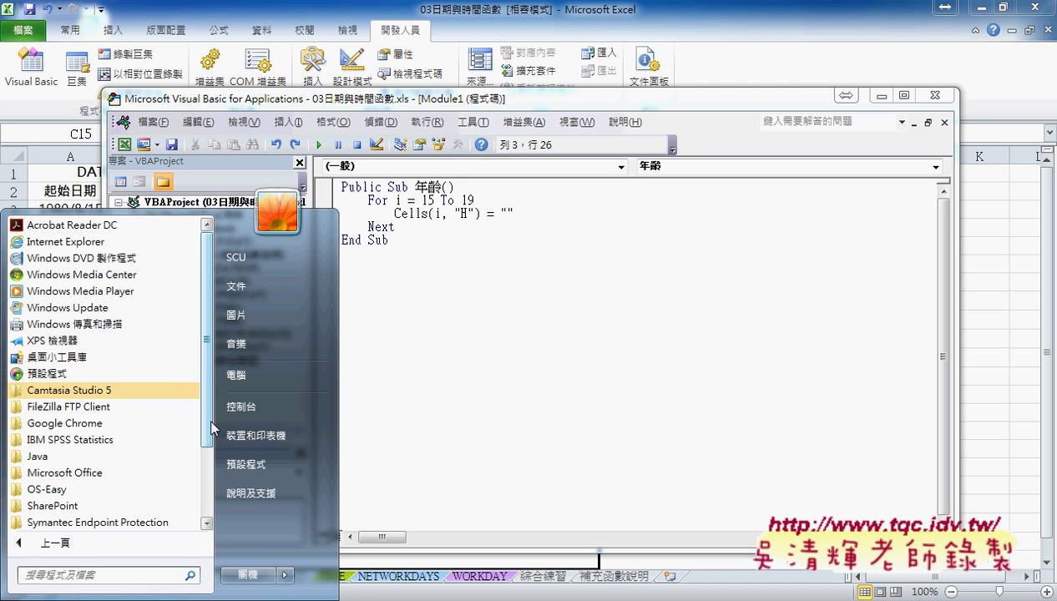
{"action": "scroll", "coordinate": [194, 480], "scroll_direction": "down", "scroll_amount": 2}
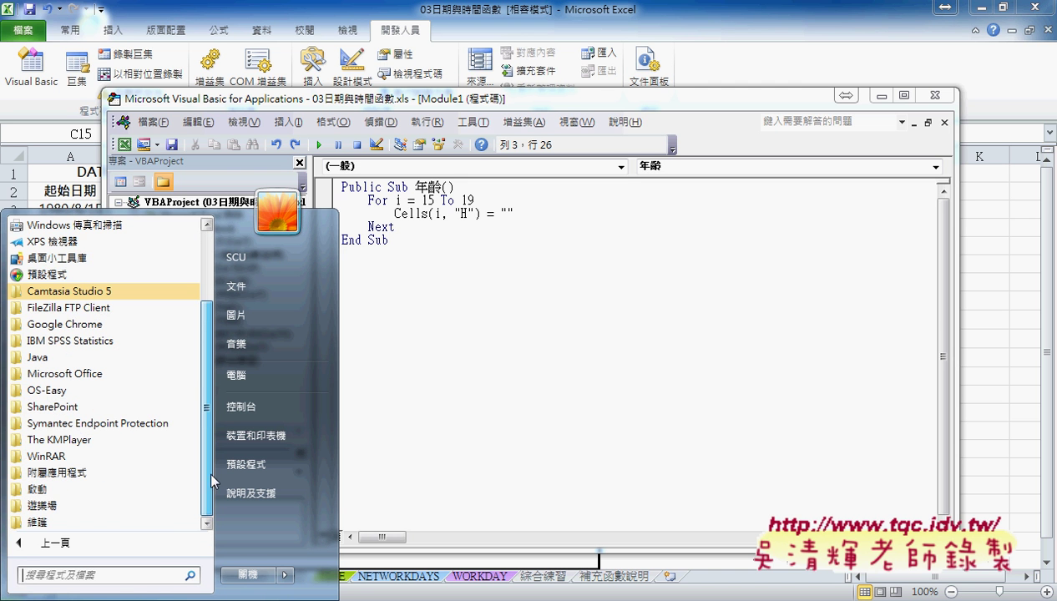
{"action": "left_click", "coordinate": [125, 473]}
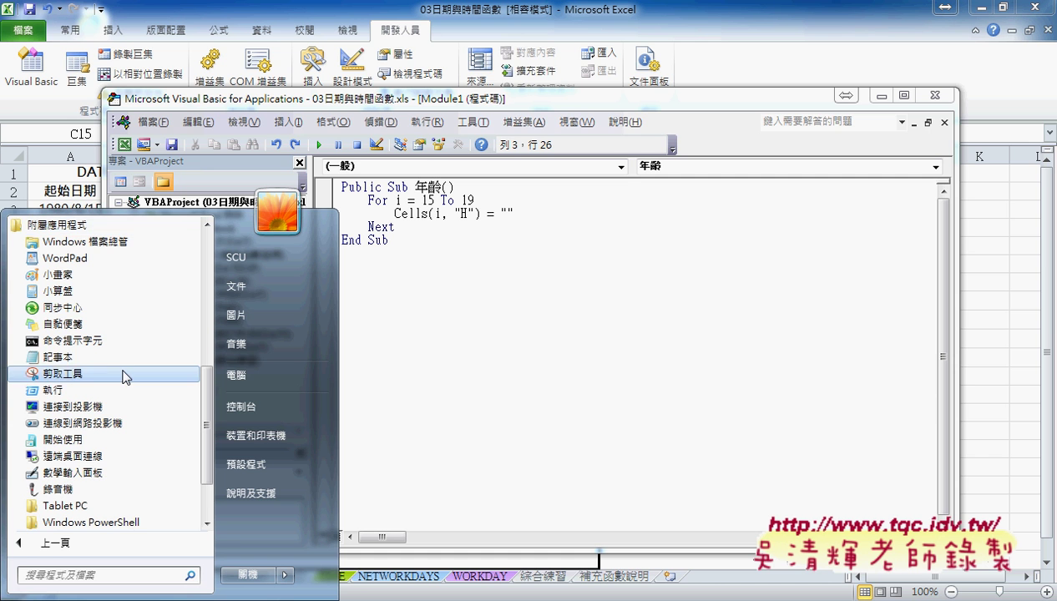
{"action": "left_click", "coordinate": [123, 364]}
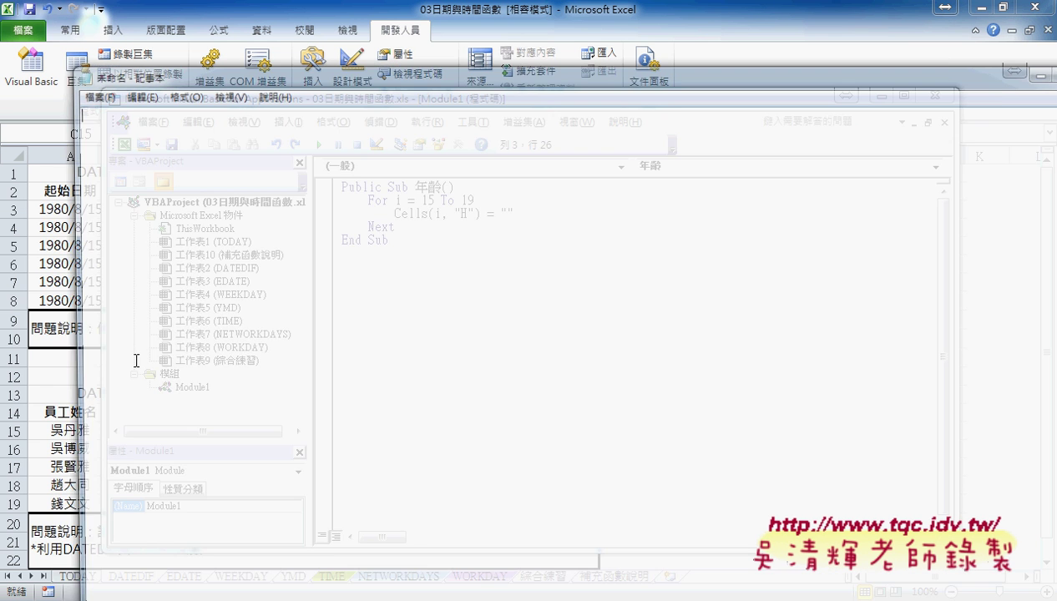
Step: Paste the DATEDIF formula into Notepad and replace every " with "" using Replace All
{"action": "right_click", "coordinate": [315, 355]}
{"action": "left_click", "coordinate": [357, 428]}
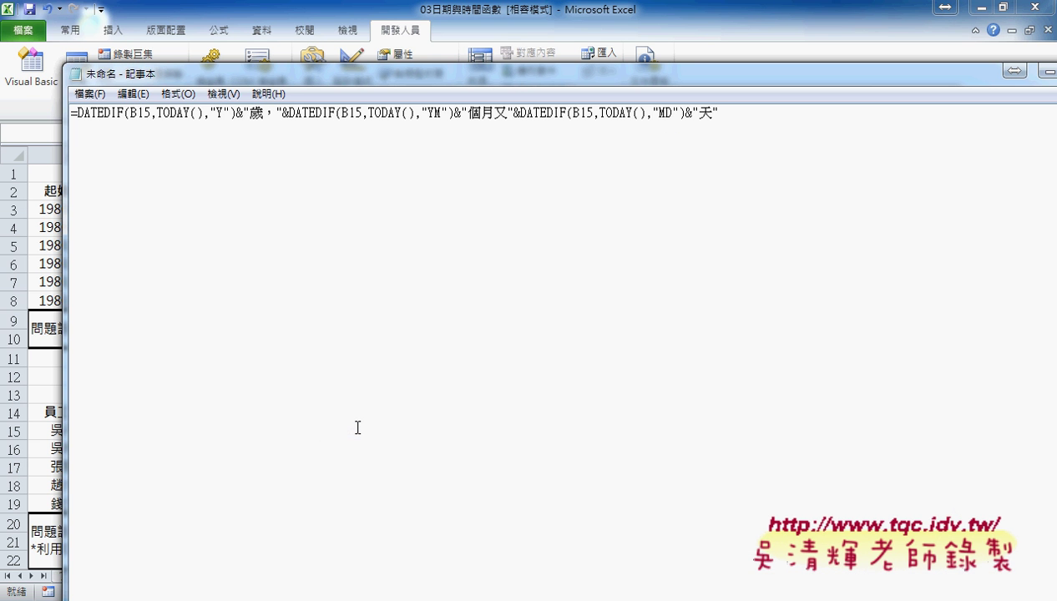
{"action": "left_click", "coordinate": [133, 93]}
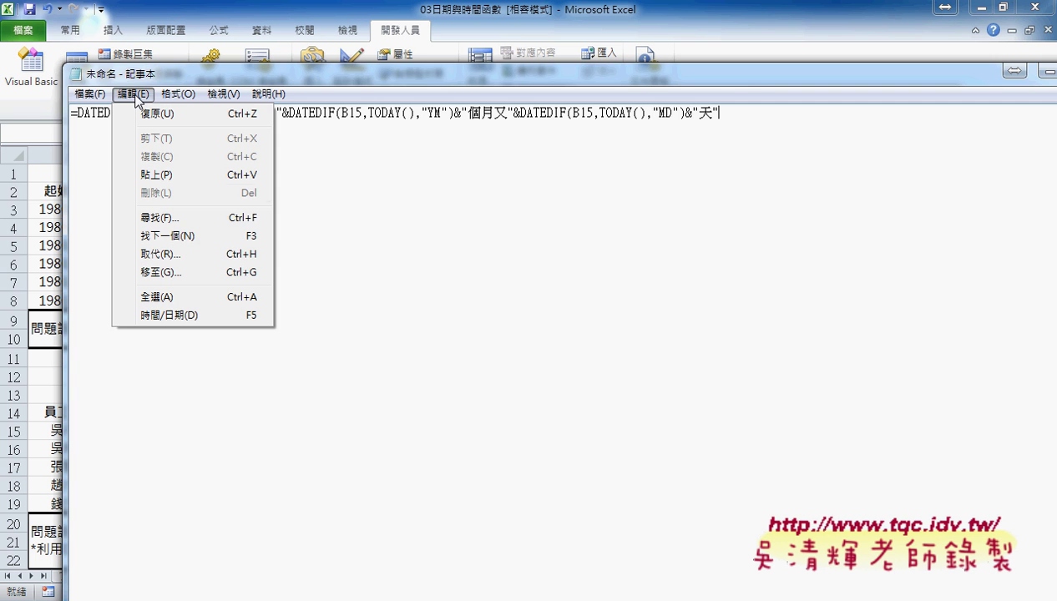
{"action": "left_click", "coordinate": [161, 253]}
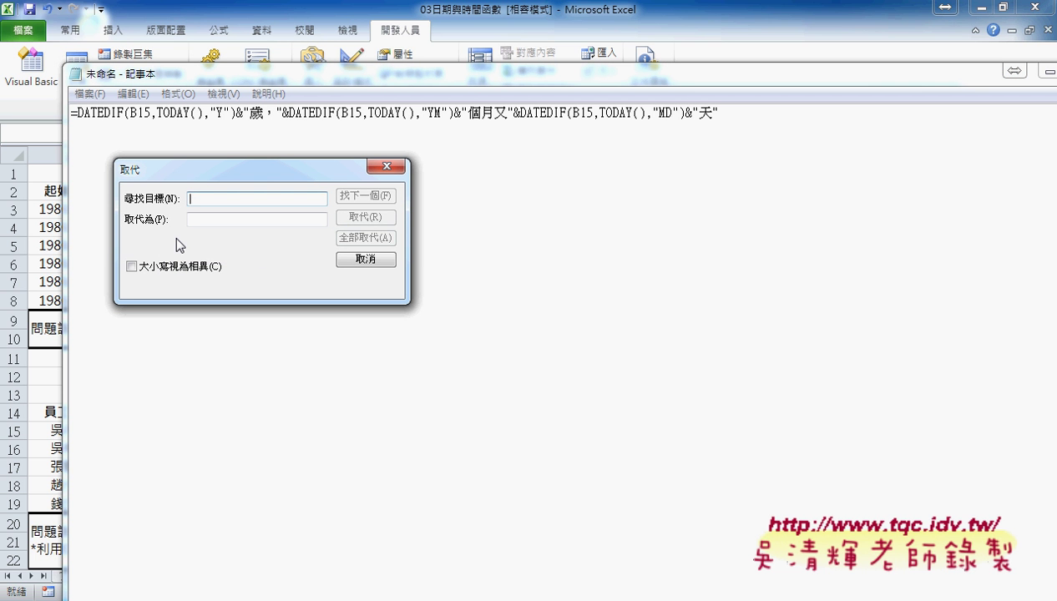
{"action": "type", "text": "\""}
{"action": "key", "text": "Tab"}
{"action": "type", "text": "\"\""}
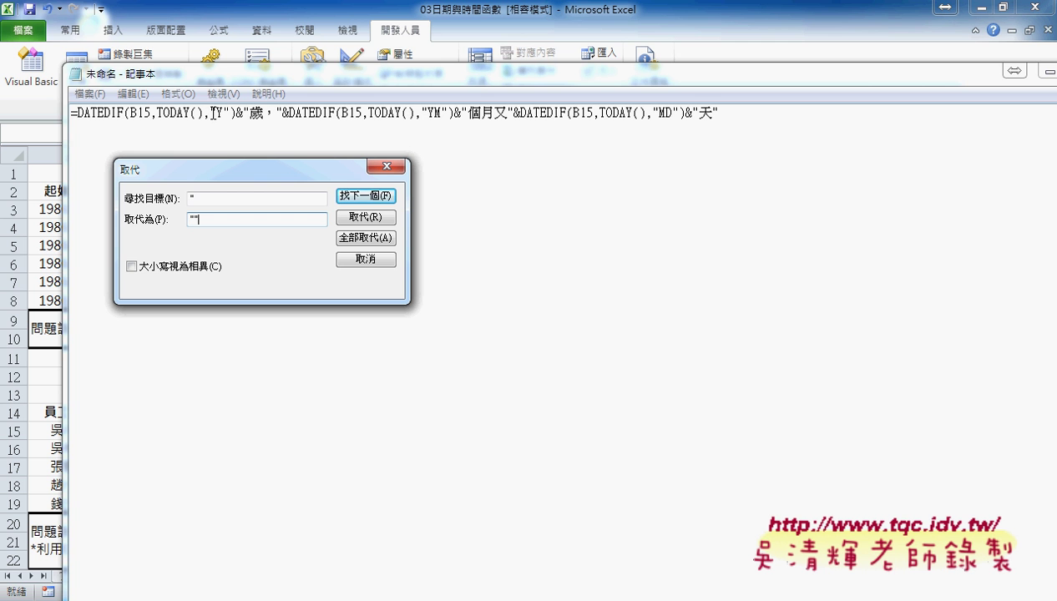
{"action": "left_click", "coordinate": [386, 239]}
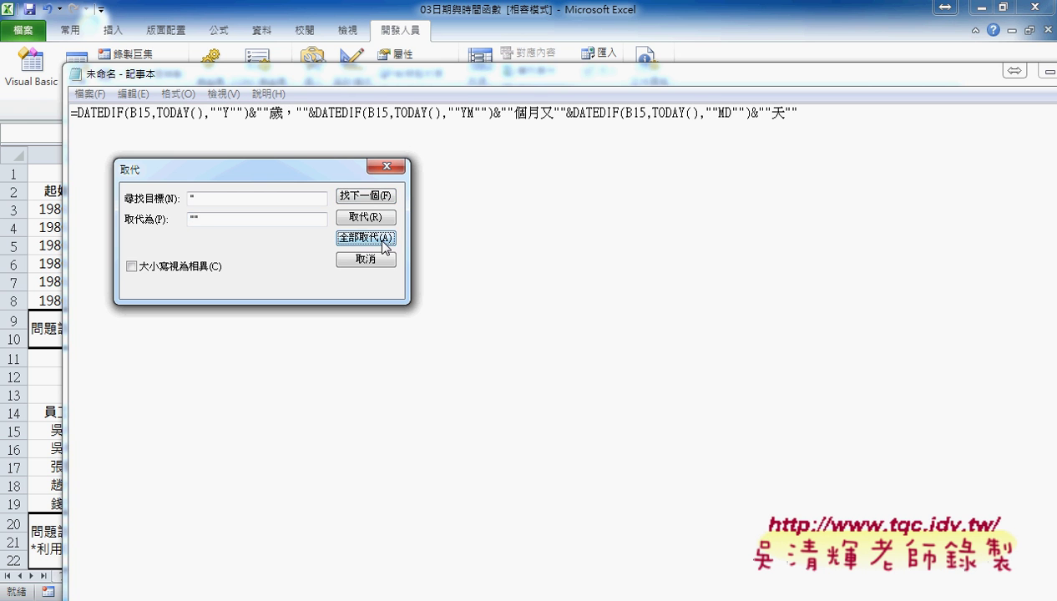
{"action": "left_click", "coordinate": [366, 260]}
Step: Select the quote-doubled formula line and minimize Notepad
{"action": "left_click_drag", "start_coordinate": [799, 113], "coordinate": [24, 137]}
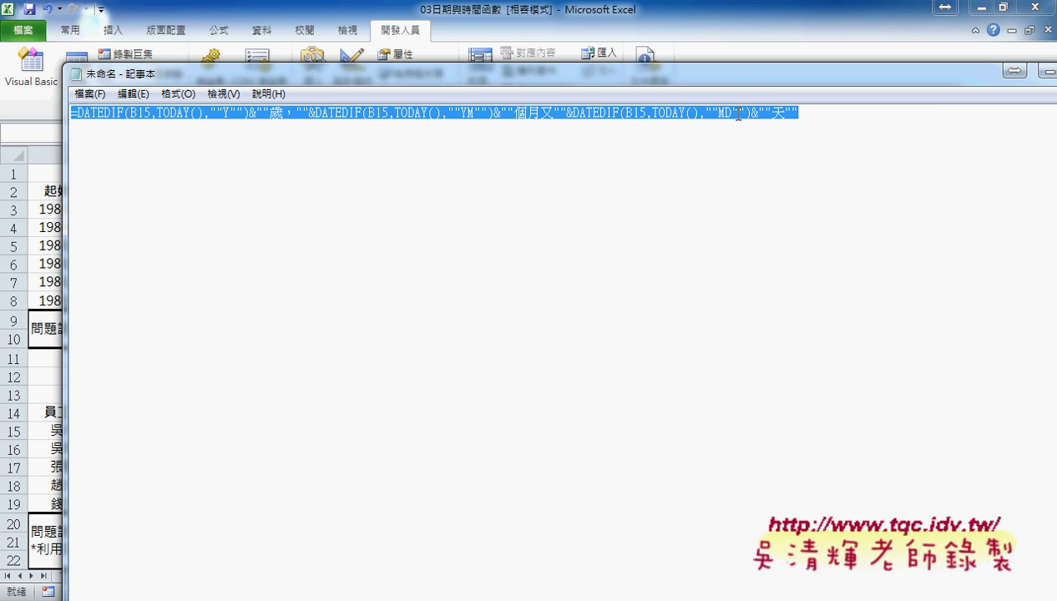
{"action": "left_click", "coordinate": [1049, 77]}
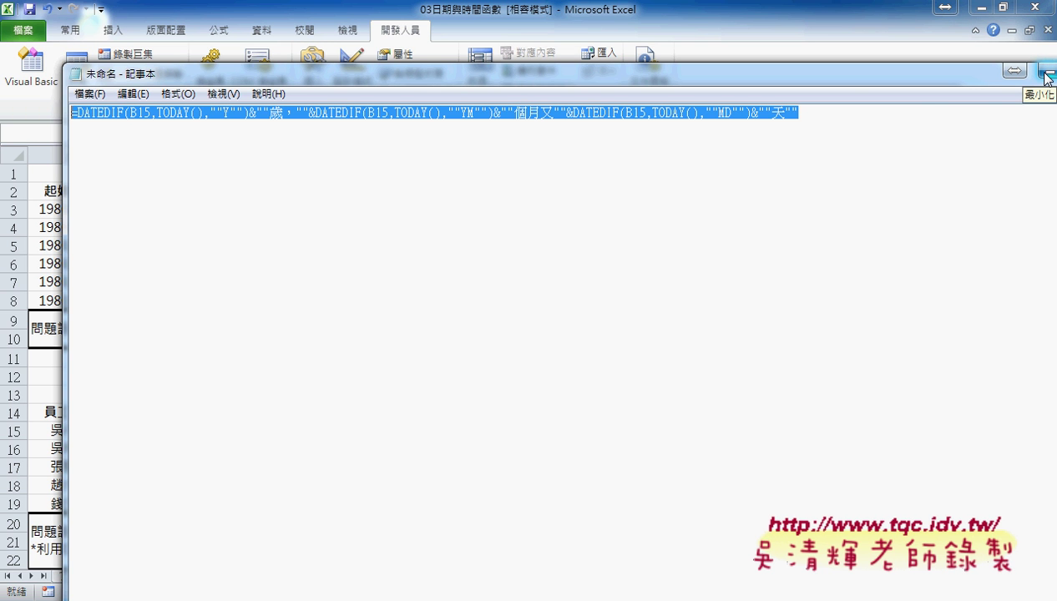
{"action": "left_click", "coordinate": [1049, 77]}
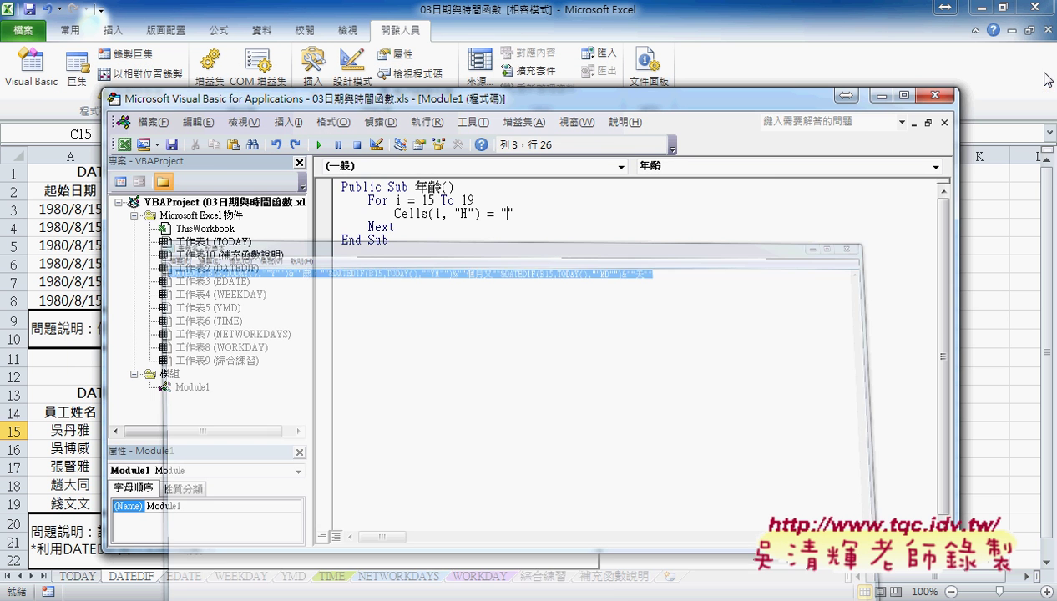
Step: Paste the quote-doubled formula into line 3 and change the first B15 to "B" & i
{"action": "key", "text": "ctrl+v"}
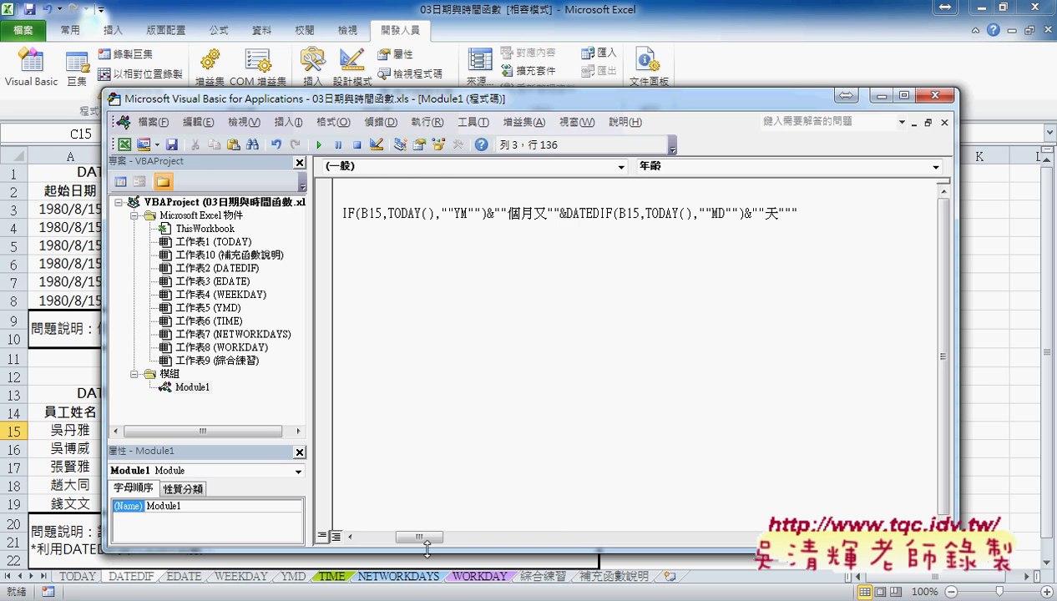
{"action": "left_click_drag", "start_coordinate": [417, 538], "coordinate": [380, 544]}
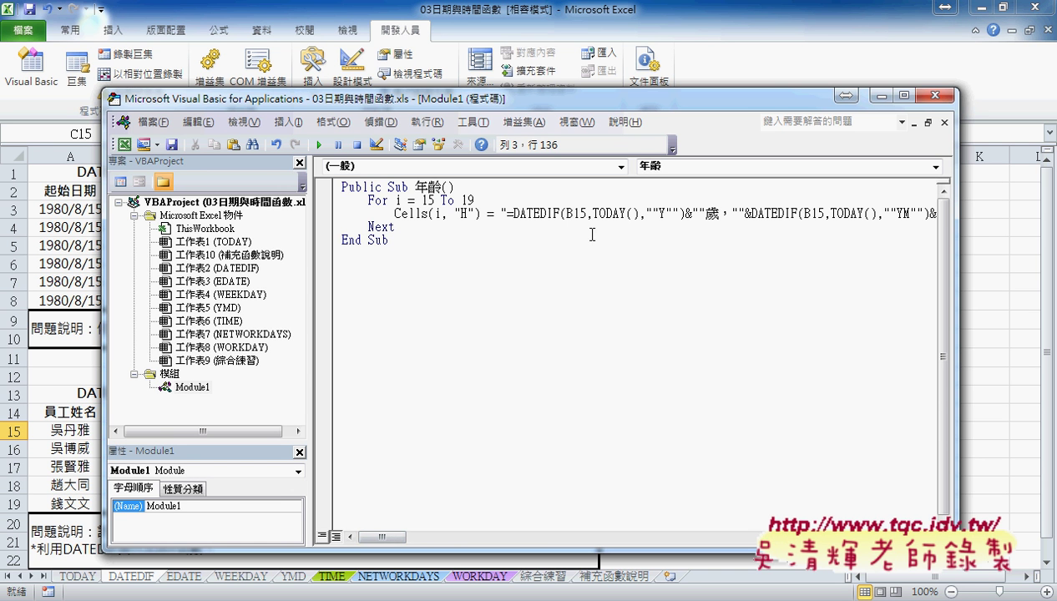
{"action": "left_click_drag", "start_coordinate": [573, 213], "coordinate": [586, 213]}
{"action": "type", "text": "\""}
{"action": "type", "text": "&&"}
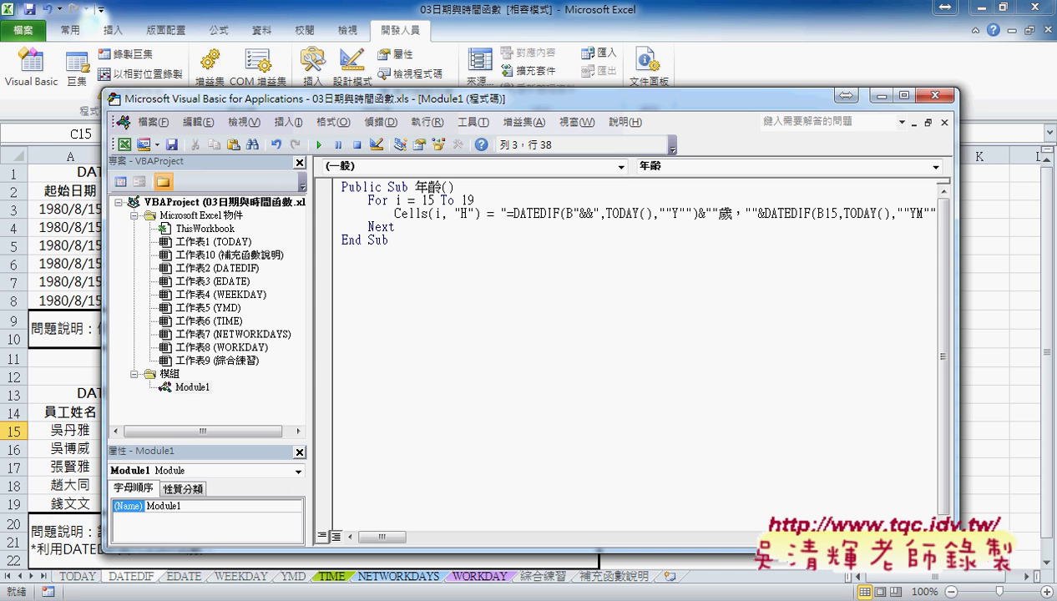
{"action": "type", "text": "i"}
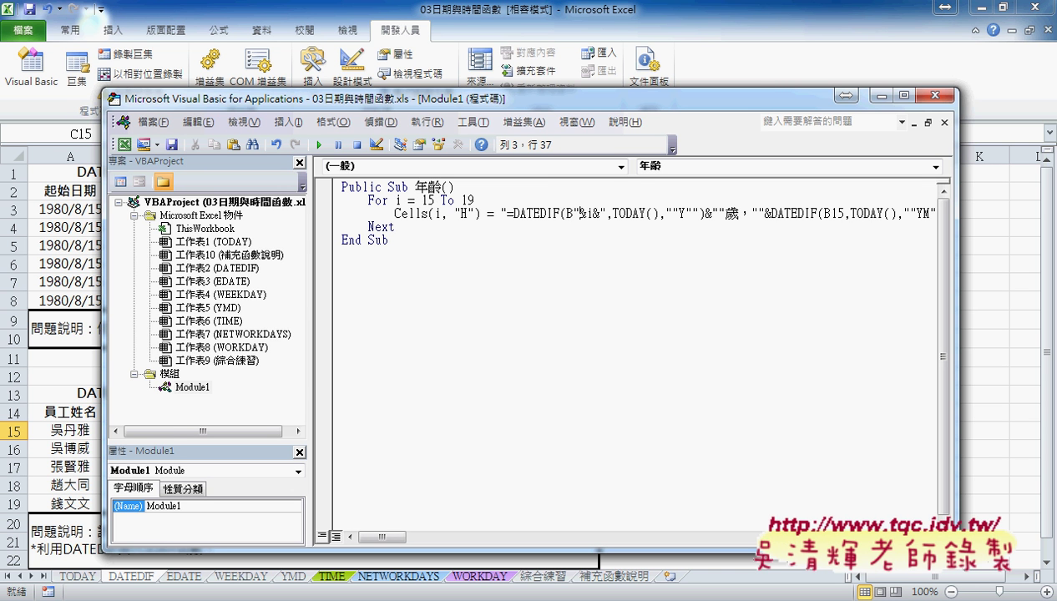
{"action": "key", "text": "Right"}
{"action": "key", "text": "Right"}
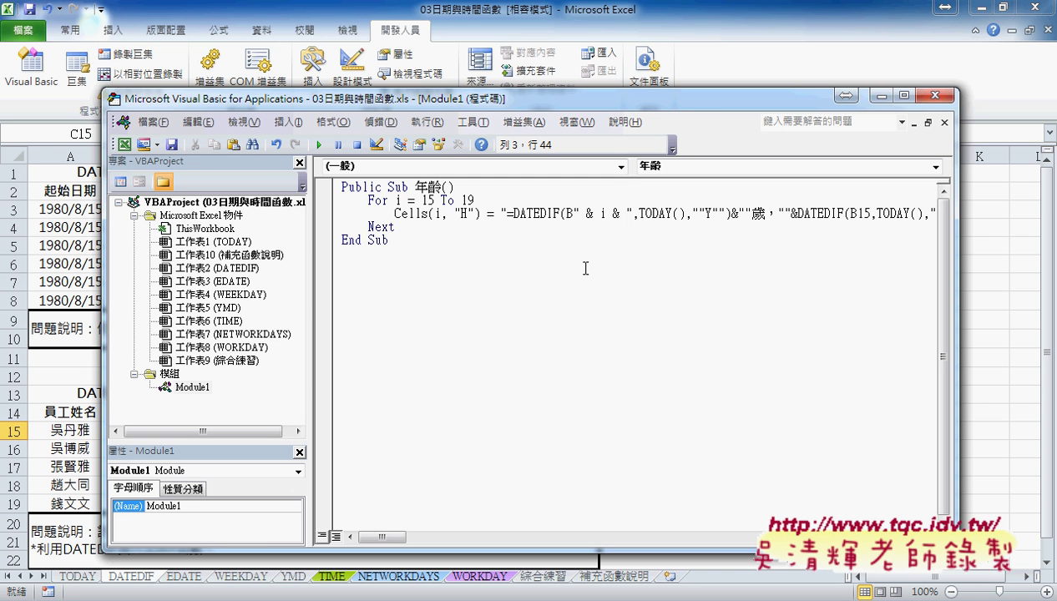
Step: Replace the 15 in the second and third B15 references with " & i & " too
{"action": "left_click", "coordinate": [573, 214]}
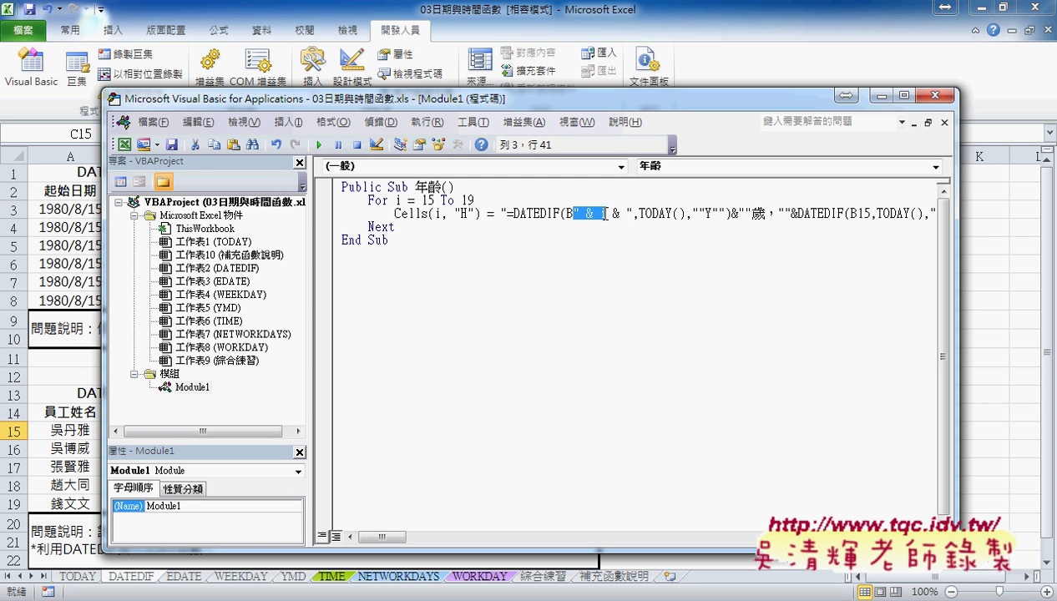
{"action": "left_click_drag", "start_coordinate": [575, 214], "coordinate": [633, 216]}
{"action": "key", "text": "ctrl+c"}
{"action": "left_click", "coordinate": [863, 214]}
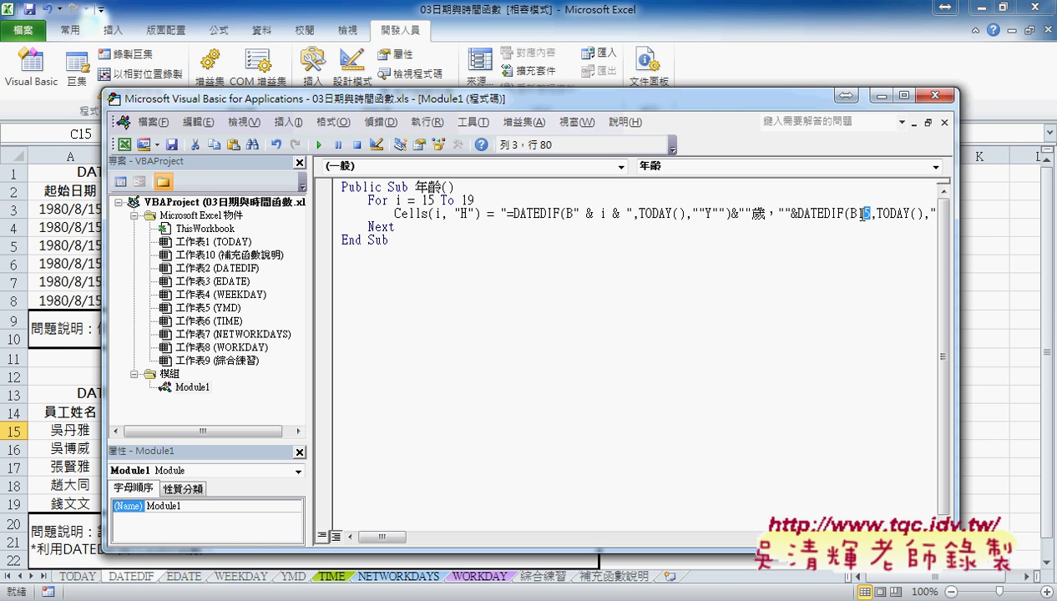
{"action": "double_click", "coordinate": [864, 214]}
{"action": "key", "text": "ctrl+v"}
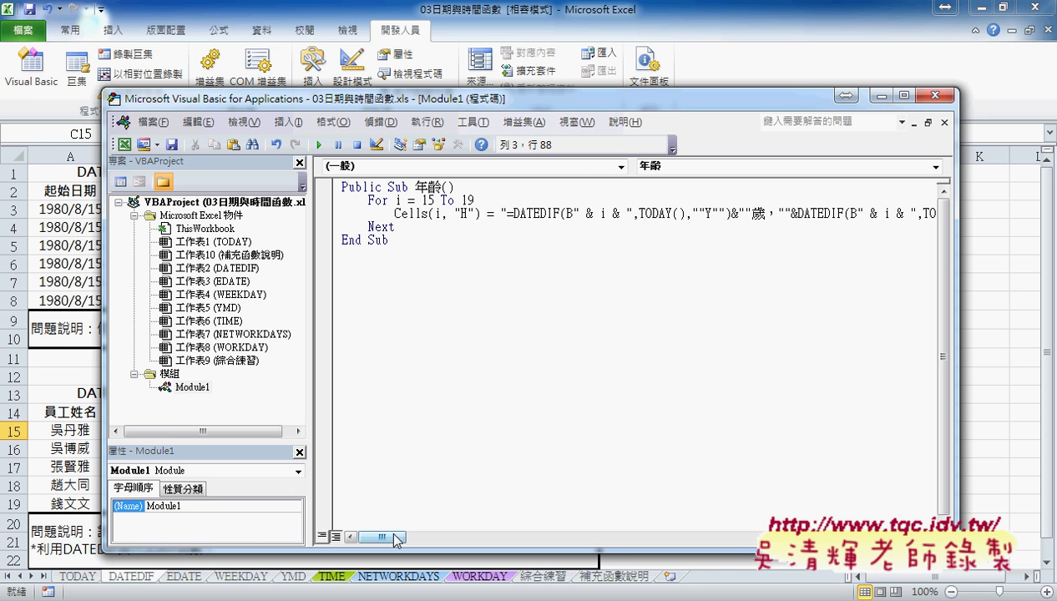
{"action": "left_click_drag", "start_coordinate": [390, 537], "coordinate": [427, 539]}
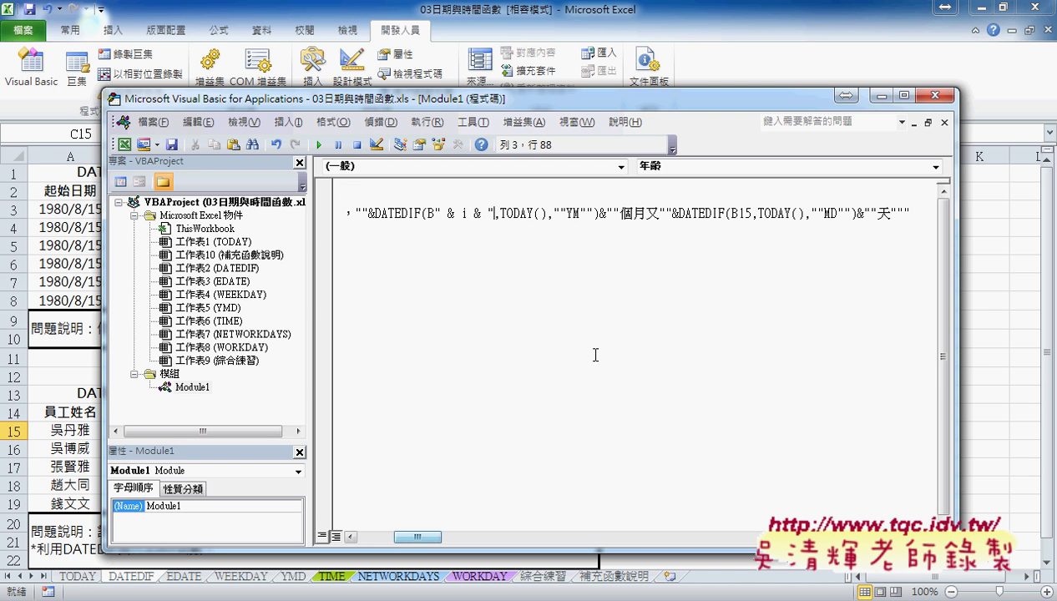
{"action": "double_click", "coordinate": [741, 214]}
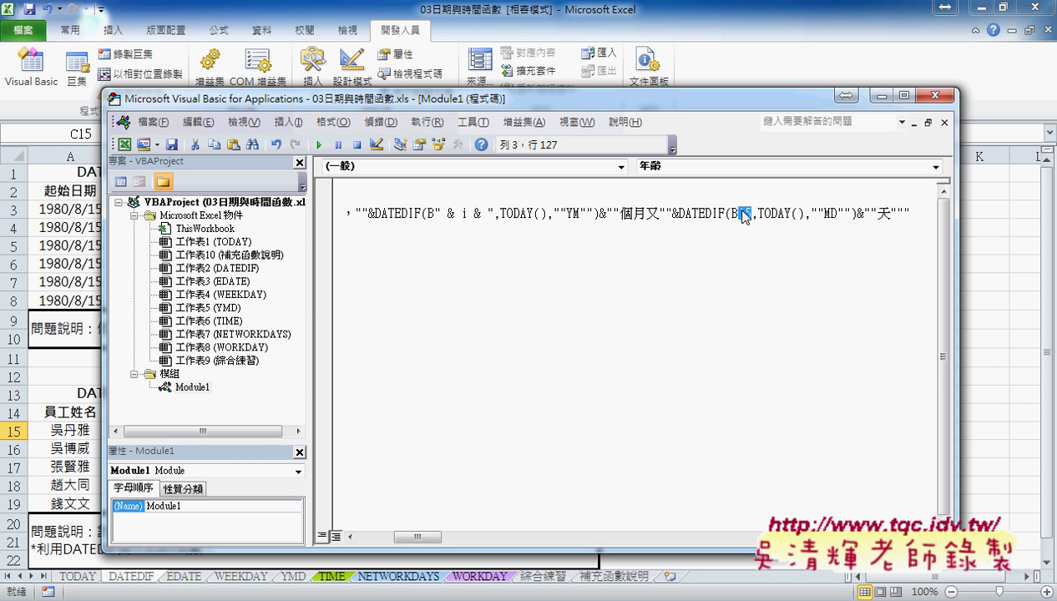
{"action": "type", "text": "\" & i & \""}
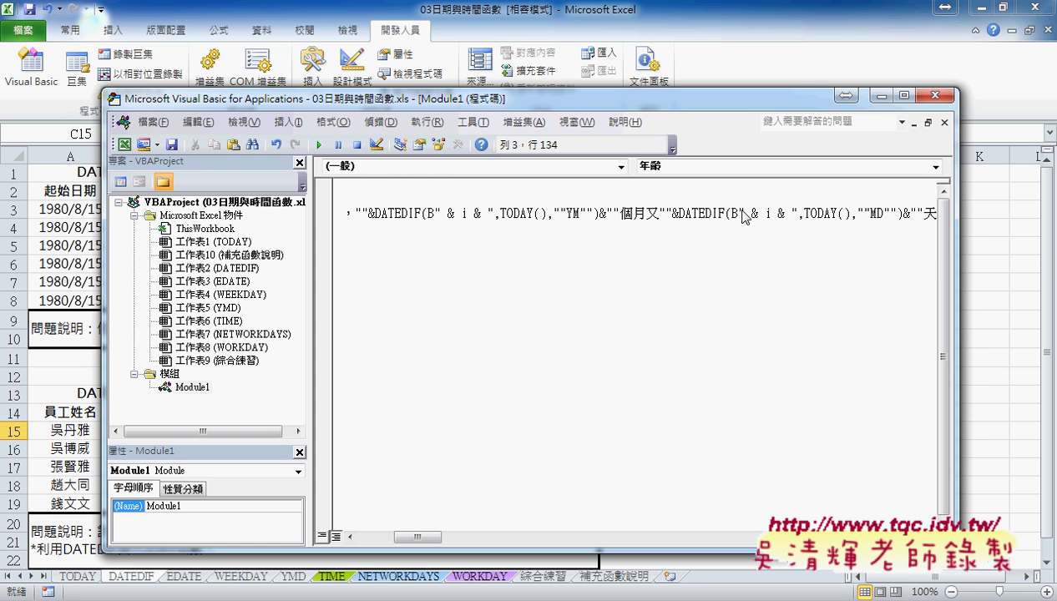
{"action": "left_click", "coordinate": [733, 387]}
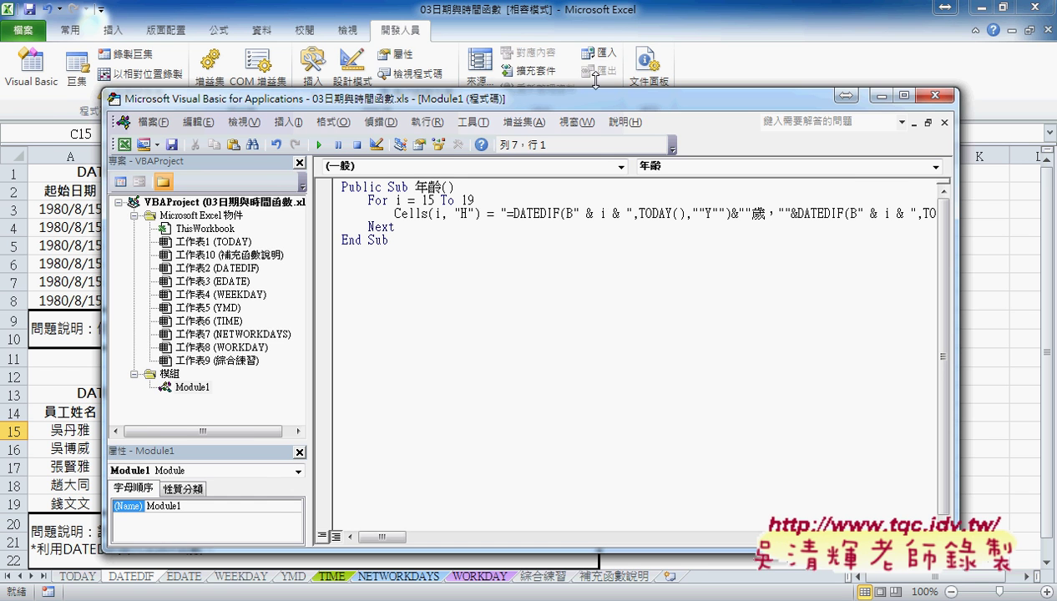
Step: Clear H15:H19 and rerun the age macro to refill it
{"action": "mouse_move", "coordinate": [603, 102]}
{"action": "left_mouse_down"}
{"action": "mouse_move", "coordinate": [734, 368]}
{"action": "mouse_move", "coordinate": [287, 32]}
{"action": "left_mouse_up"}
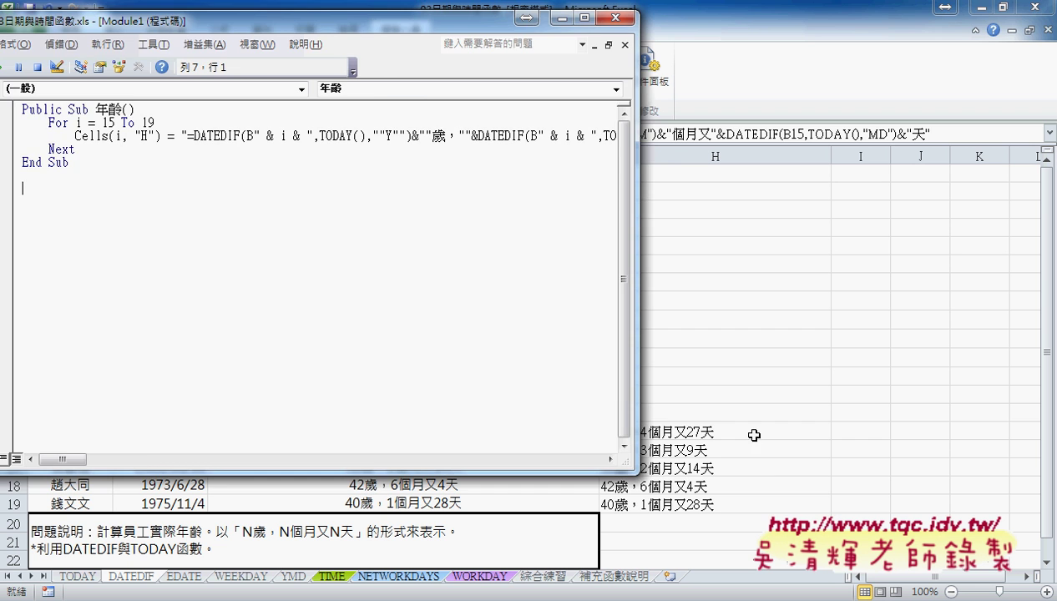
{"action": "left_click_drag", "start_coordinate": [751, 433], "coordinate": [756, 498]}
{"action": "key", "text": "Delete"}
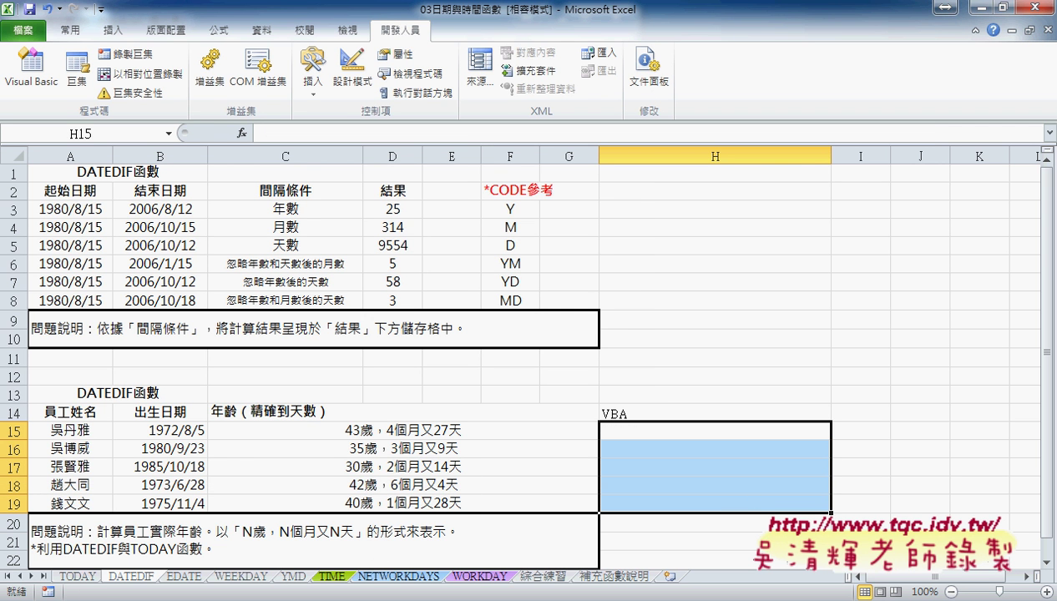
{"action": "left_click", "coordinate": [367, 551]}
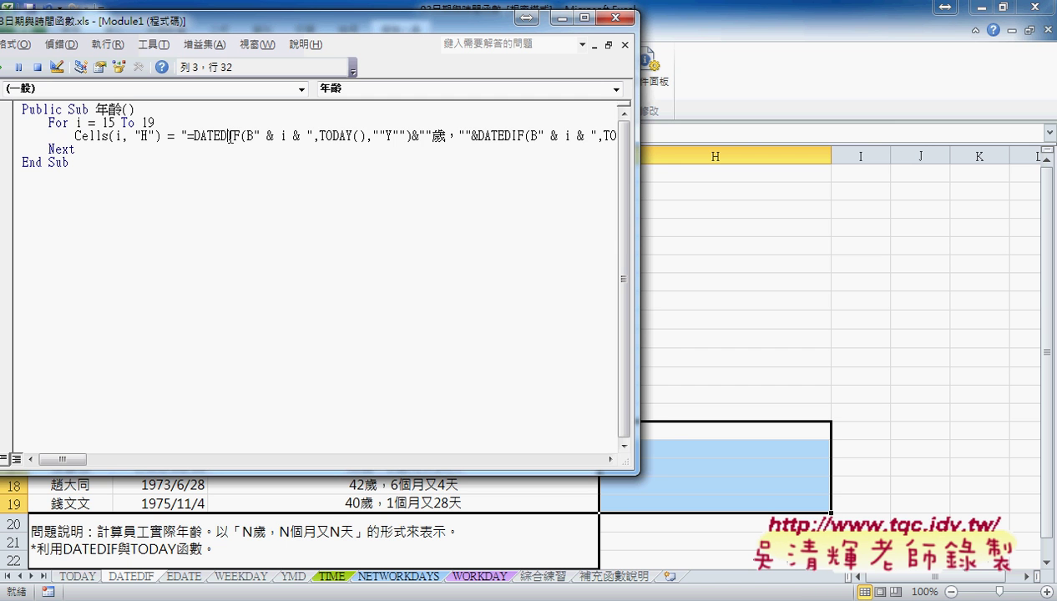
{"action": "left_click_drag", "start_coordinate": [60, 22], "coordinate": [86, 22]}
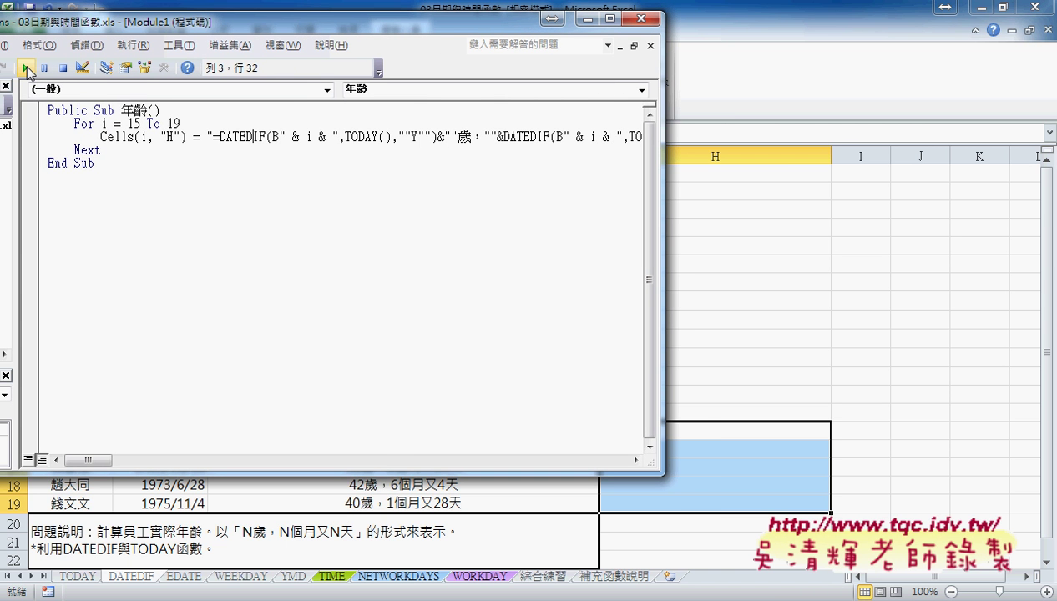
{"action": "left_click", "coordinate": [28, 70]}
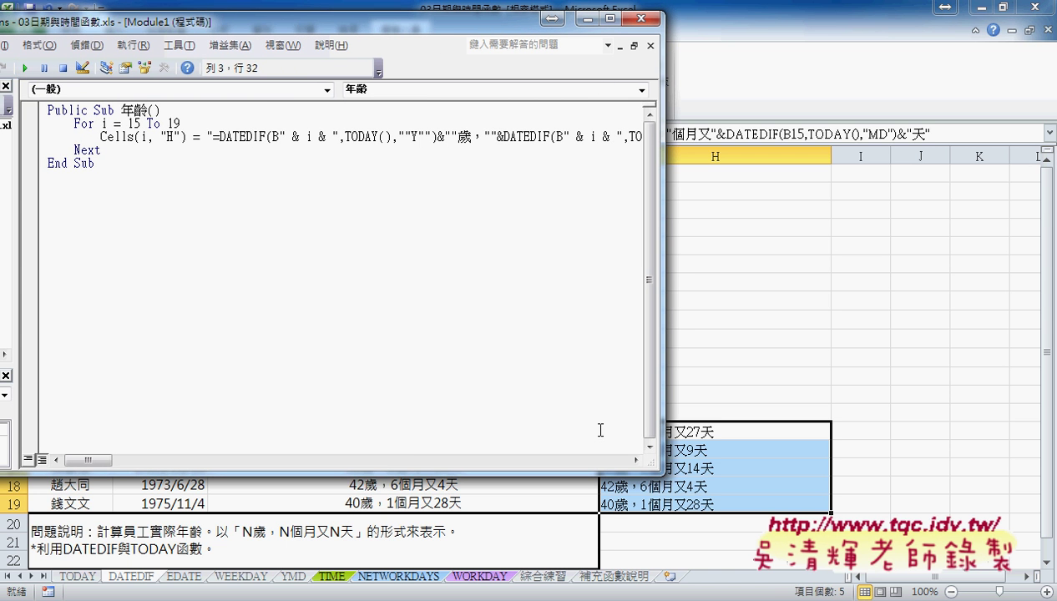
Step: Clear H15:H19 again and show the Developer > Insert controls
{"action": "left_click_drag", "start_coordinate": [728, 431], "coordinate": [738, 505]}
{"action": "key", "text": "Delete"}
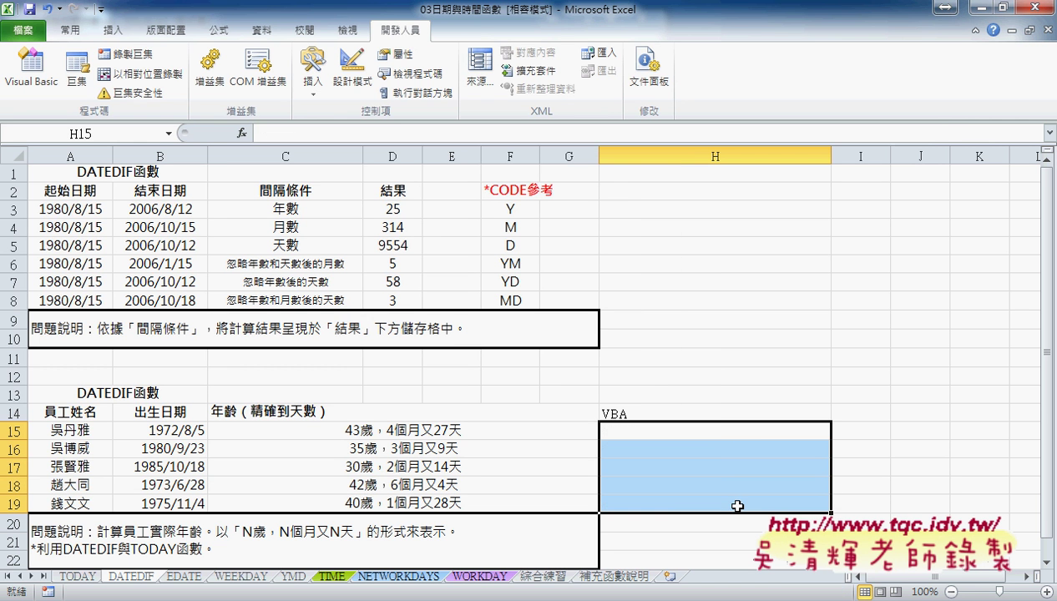
{"action": "left_click", "coordinate": [313, 102]}
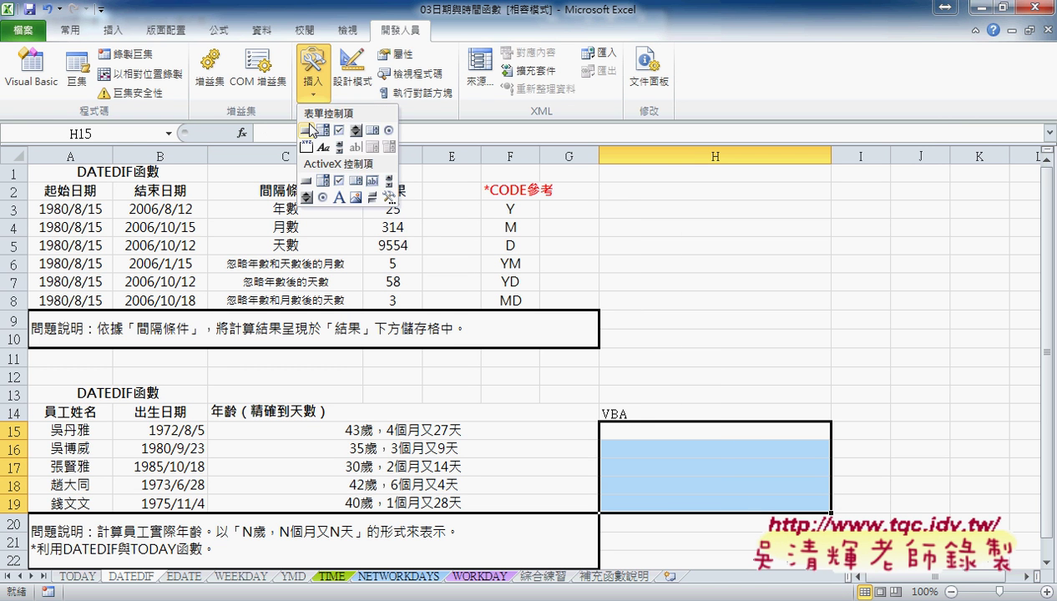
Step: Draw a Form button beside the table and assign it the 年齡 macro
{"action": "left_click", "coordinate": [305, 131]}
{"action": "left_click_drag", "start_coordinate": [867, 422], "coordinate": [954, 443]}
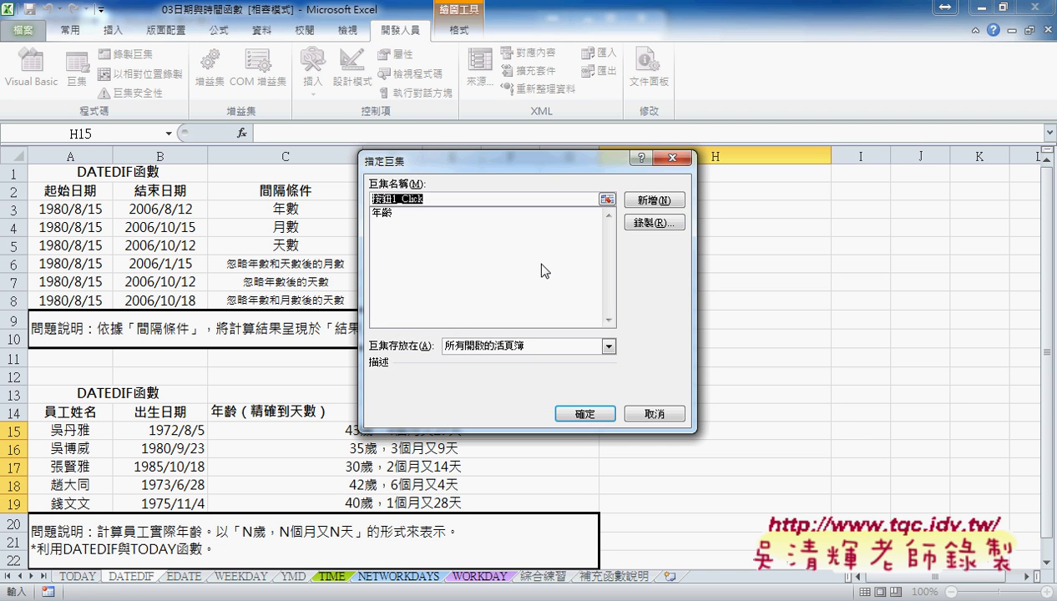
{"action": "left_click", "coordinate": [383, 213]}
{"action": "left_click_drag", "start_coordinate": [388, 199], "coordinate": [368, 199]}
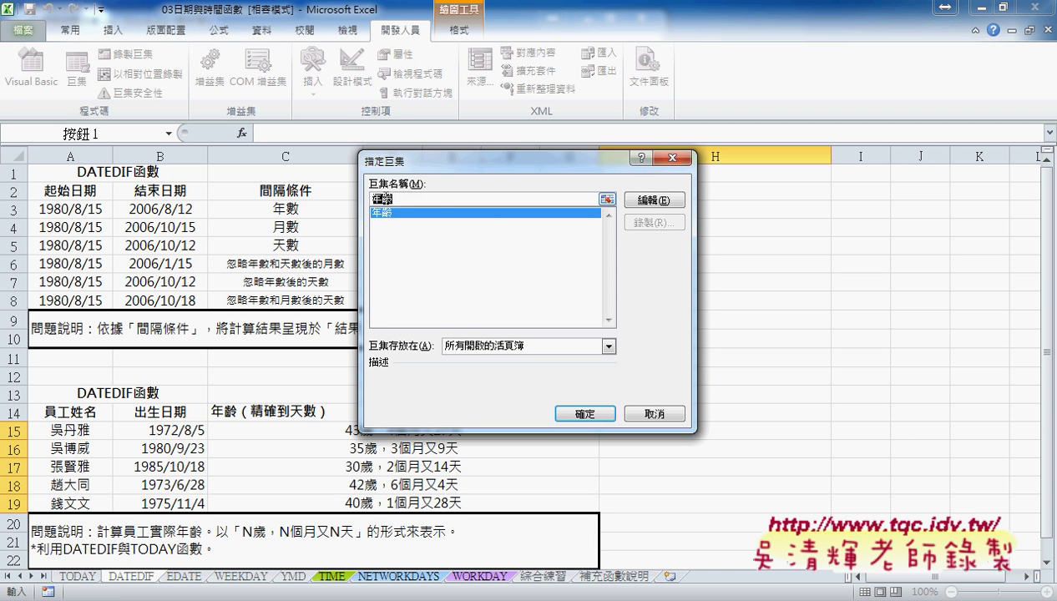
{"action": "right_click", "coordinate": [383, 197]}
{"action": "left_click", "coordinate": [435, 230]}
{"action": "left_click", "coordinate": [584, 414]}
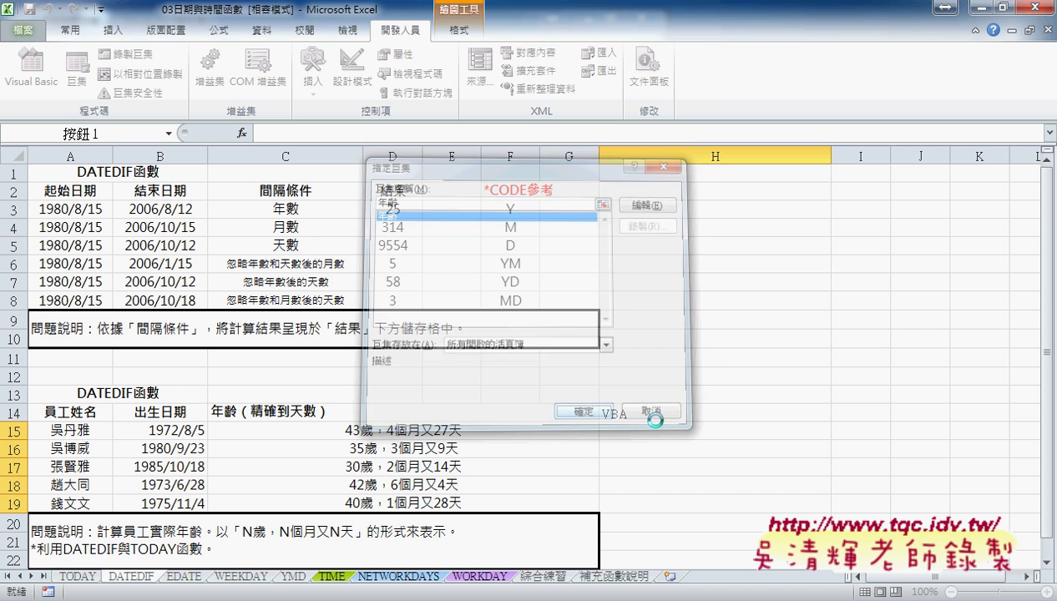
Step: Replace the button's default caption with 年齡
{"action": "left_click", "coordinate": [925, 431]}
{"action": "key", "text": "BackSpace"}
{"action": "key", "text": "BackSpace"}
{"action": "key", "text": "BackSpace"}
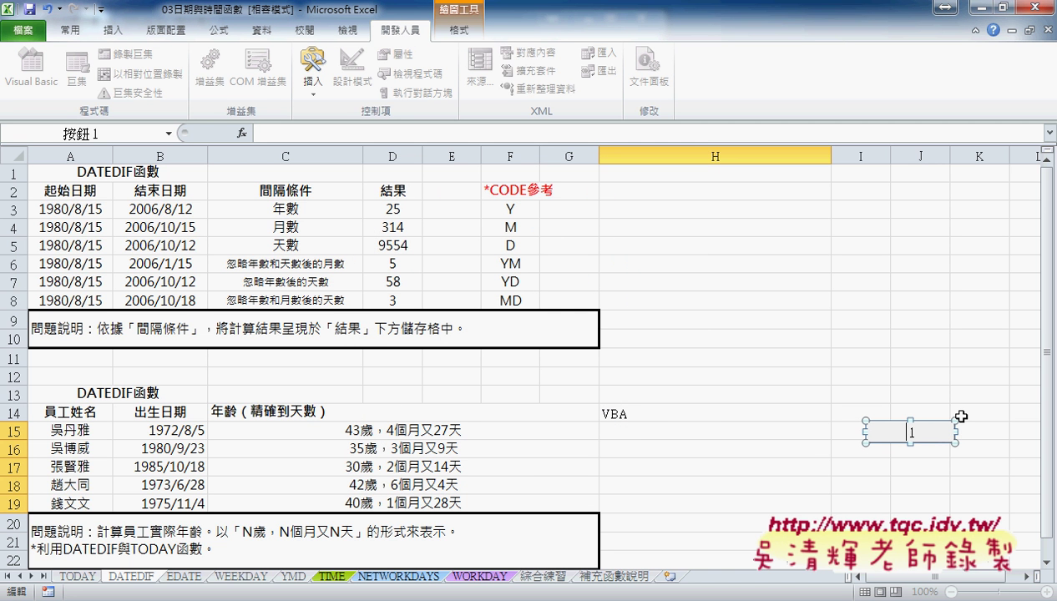
{"action": "key", "text": "ctrl+v"}
{"action": "left_click", "coordinate": [910, 503]}
Step: Test the 年齡 button, then clear the resulting ages from H15:H19
{"action": "left_click", "coordinate": [929, 436]}
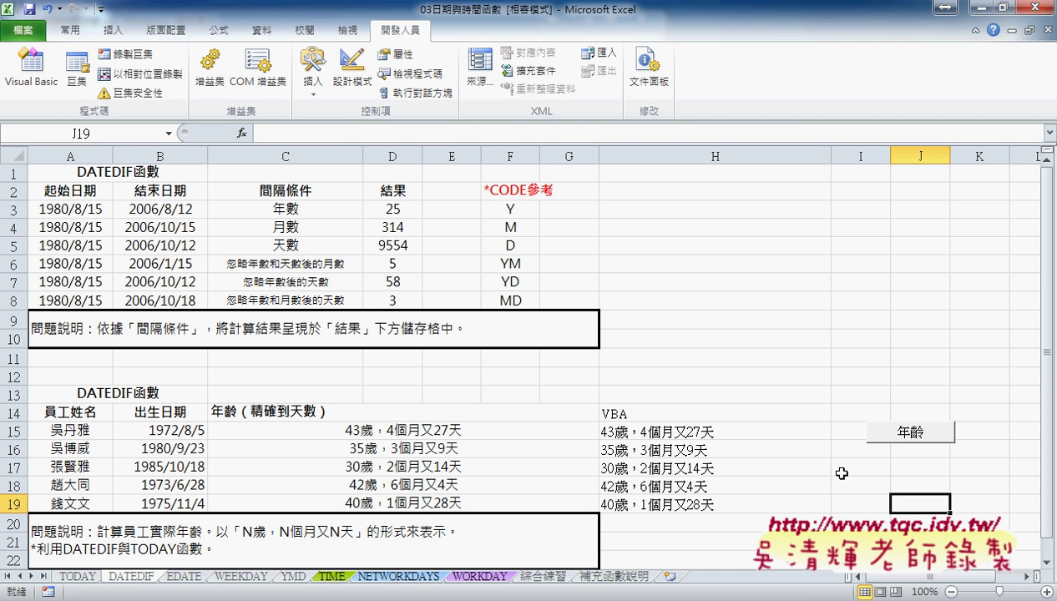
{"action": "left_click_drag", "start_coordinate": [743, 431], "coordinate": [751, 505]}
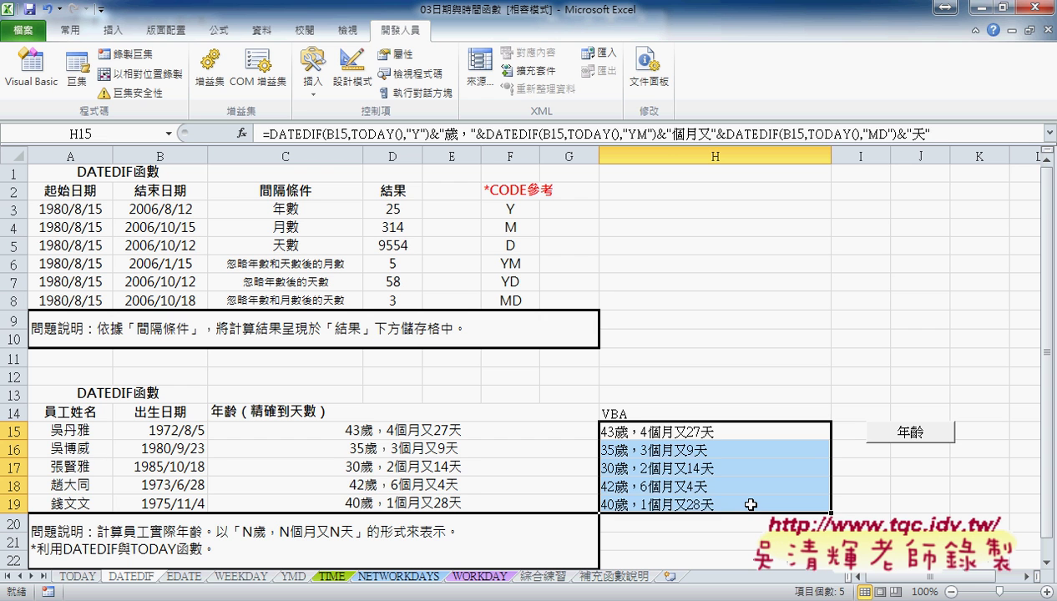
{"action": "key", "text": "Delete"}
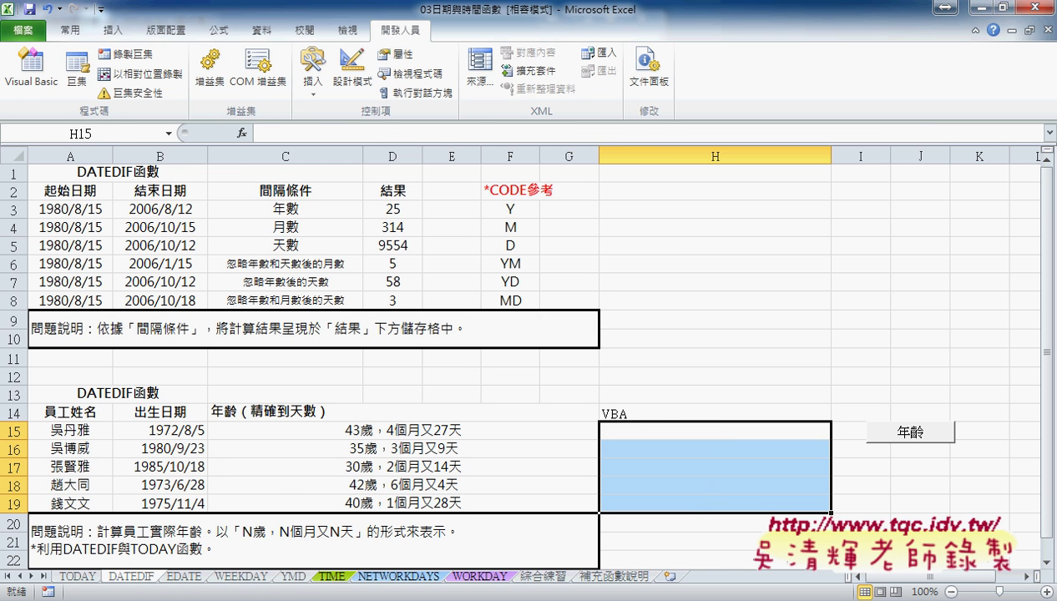
Step: Bring up the 年齡 macro code and widen the code window to show the long formula
{"action": "mouse_move", "coordinate": [276, 598]}
{"action": "left_click", "coordinate": [364, 551]}
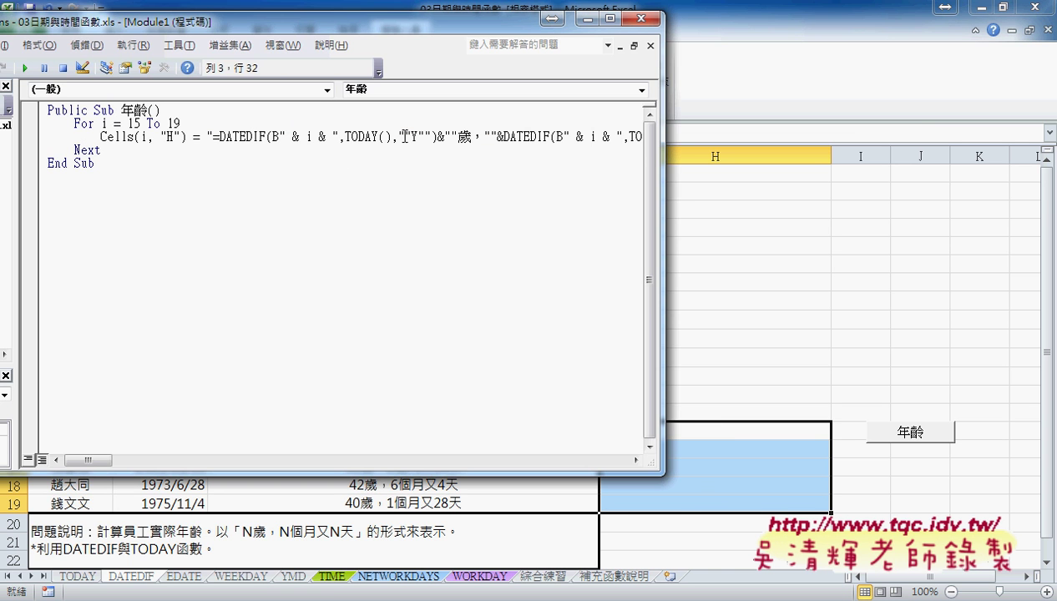
{"action": "mouse_move", "coordinate": [86, 461]}
{"action": "left_mouse_down"}
{"action": "mouse_move", "coordinate": [119, 467]}
{"action": "mouse_move", "coordinate": [83, 462]}
{"action": "left_mouse_up"}
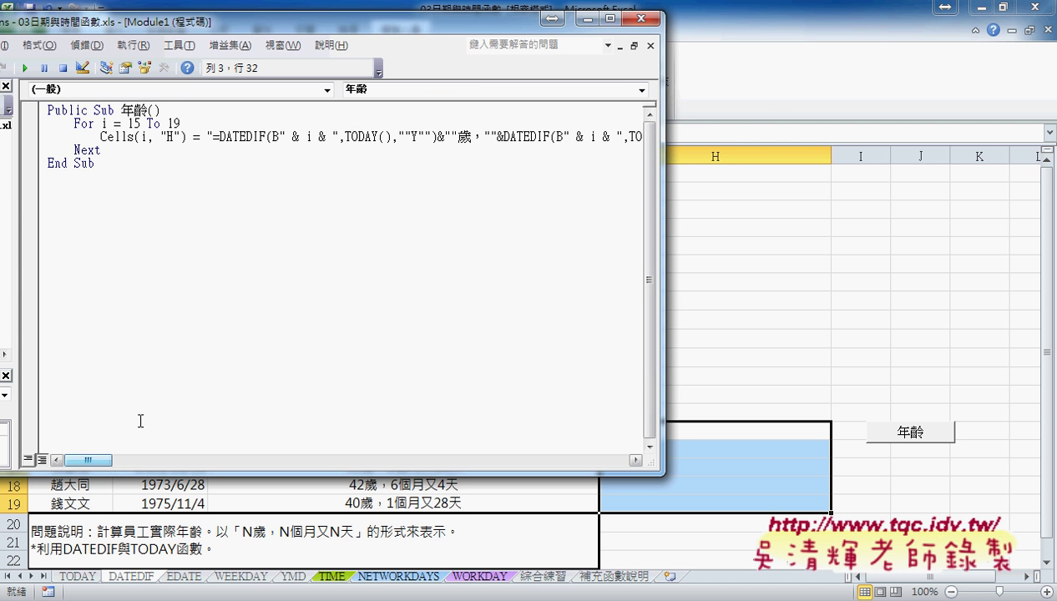
{"action": "left_click_drag", "start_coordinate": [664, 149], "coordinate": [874, 164]}
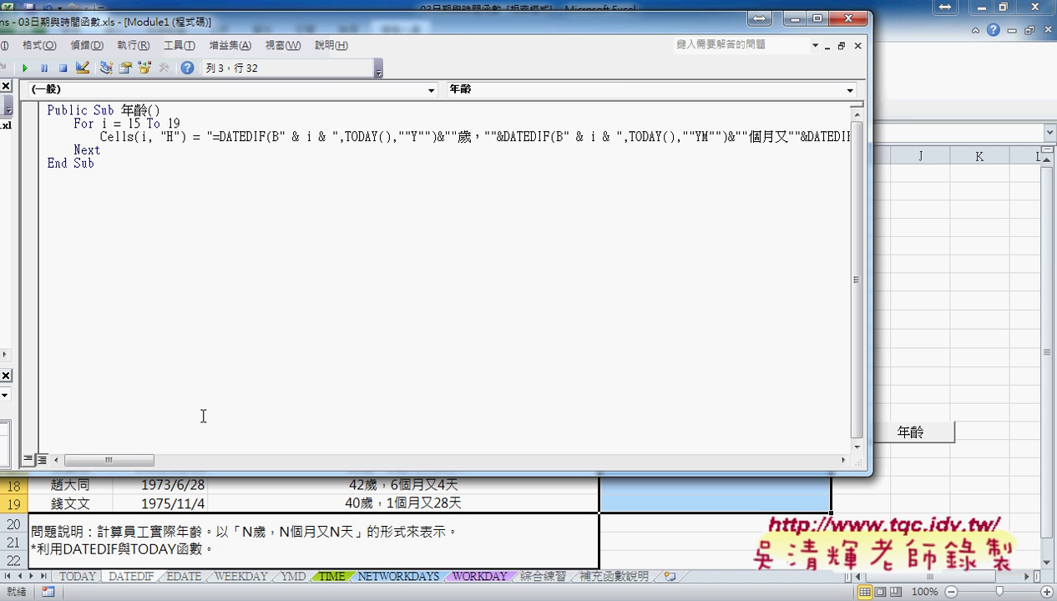
{"action": "left_click_drag", "start_coordinate": [108, 461], "coordinate": [114, 465]}
Step: Try splitting the formula line before the second DATEDIF, dismiss the compile error, and undo
{"action": "left_click", "coordinate": [594, 136]}
{"action": "left_click", "coordinate": [498, 136]}
{"action": "type", "text": "\""}
{"action": "key", "text": "Return"}
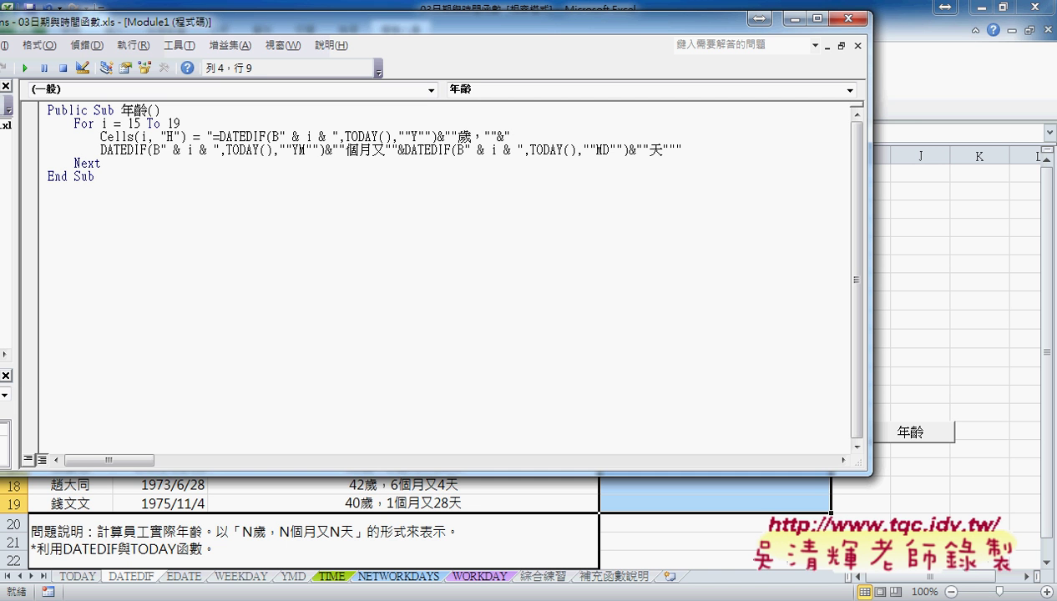
{"action": "left_click", "coordinate": [421, 332]}
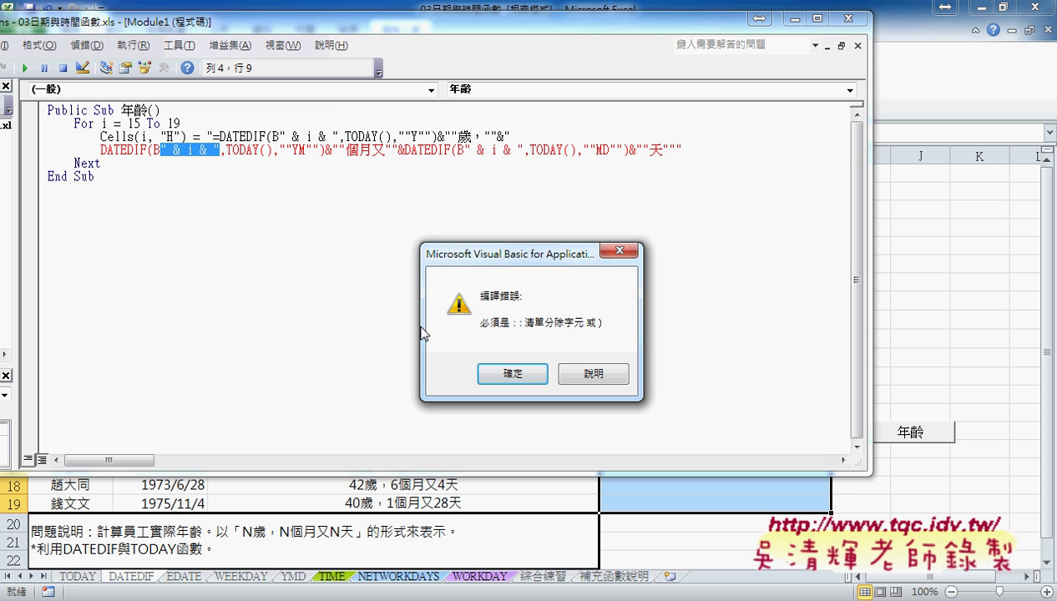
{"action": "left_click", "coordinate": [510, 378]}
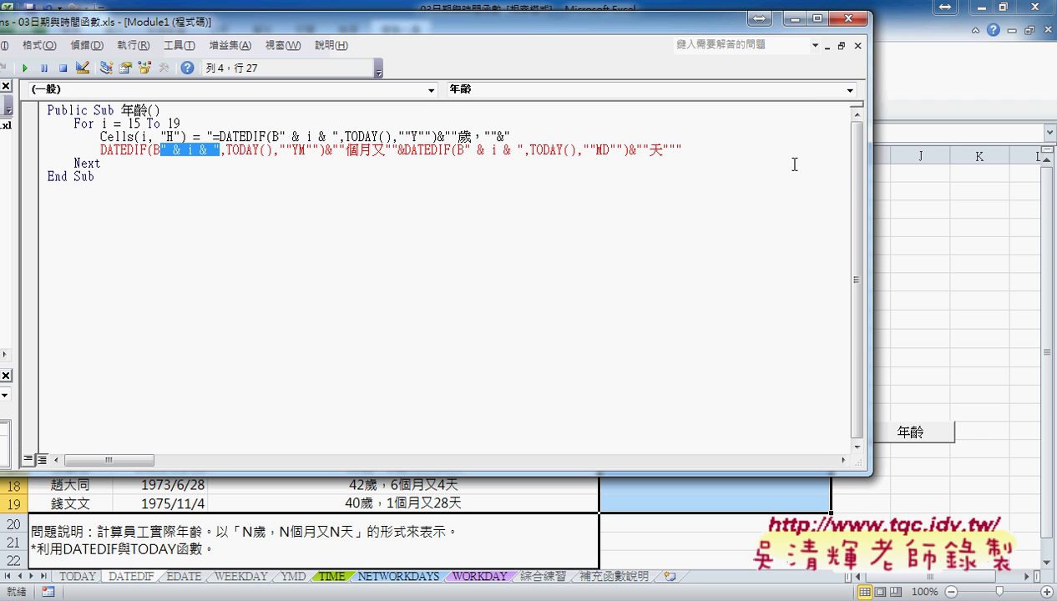
{"action": "key", "text": "ctrl+z"}
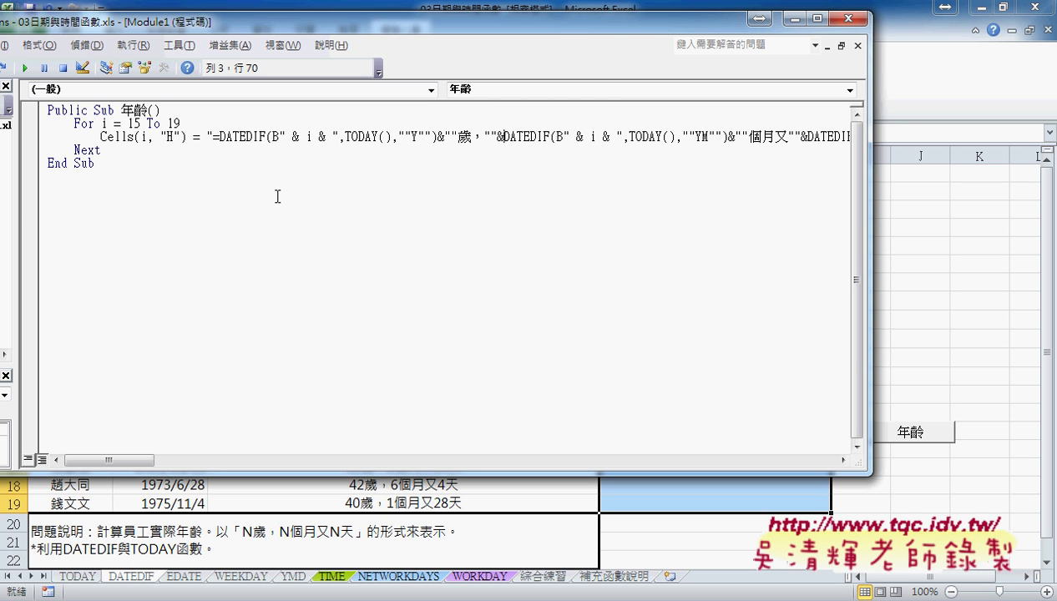
Step: Place the cursor right after the second '& i &' in the Cells formula line
{"action": "left_click", "coordinate": [296, 136]}
{"action": "left_click_drag", "start_coordinate": [319, 135], "coordinate": [332, 135]}
{"action": "left_click", "coordinate": [608, 137]}
{"action": "left_click_drag", "start_coordinate": [608, 136], "coordinate": [615, 136]}
{"action": "left_click", "coordinate": [615, 136]}
Step: Add a ' _' line continuation there and break the Cells statement onto two lines
{"action": "type", "text": "_"}
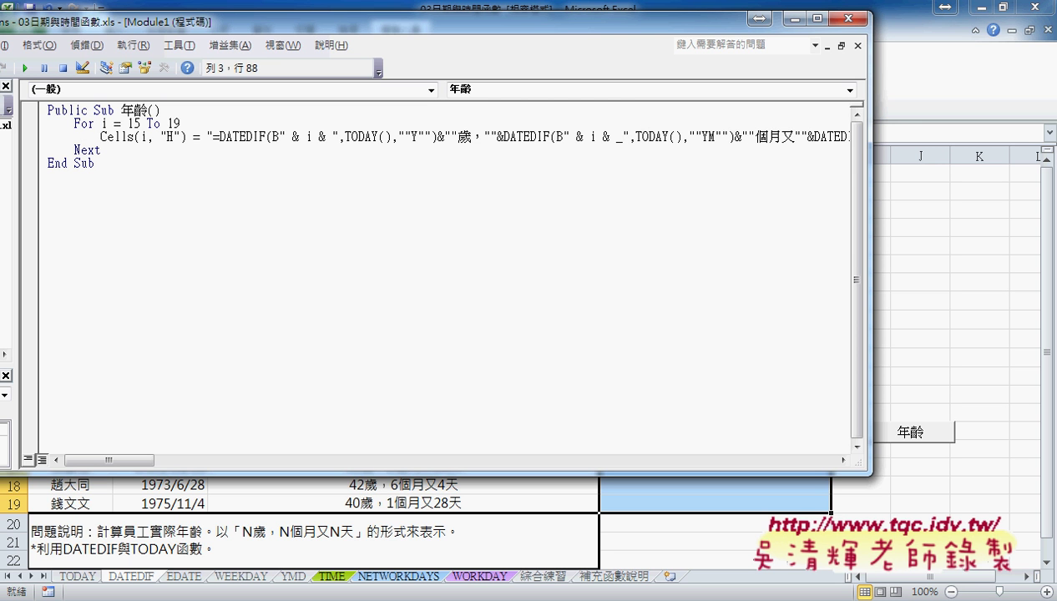
{"action": "key", "text": "Left"}
{"action": "key", "text": "Left"}
{"action": "key", "text": "shift+Right"}
{"action": "key", "text": "shift+Right"}
{"action": "key", "text": "Right"}
{"action": "key", "text": "Return"}
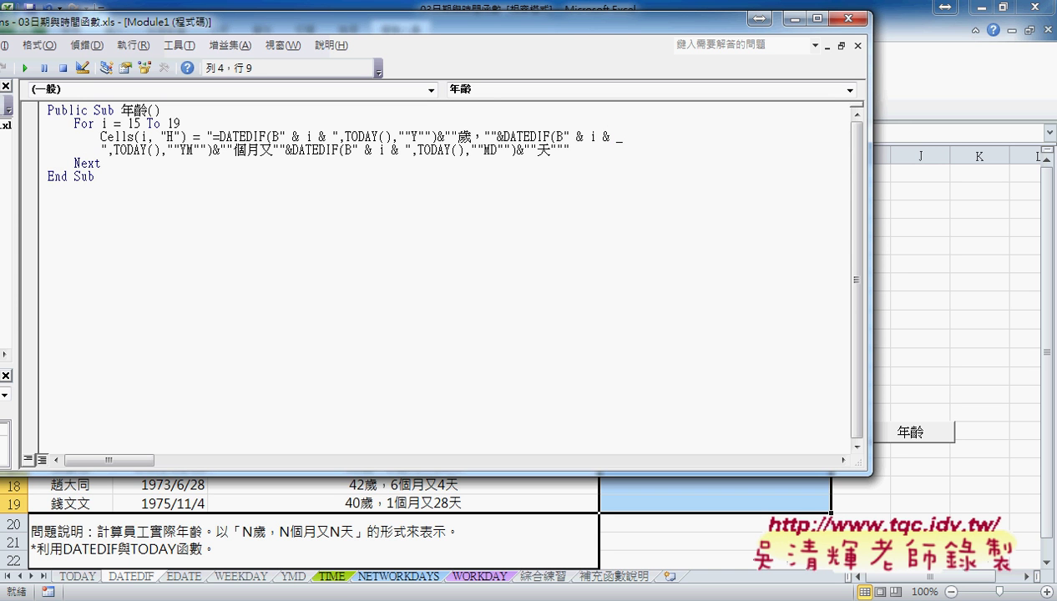
{"action": "left_click", "coordinate": [292, 321]}
{"action": "key", "text": "ctrl+shift+d"}
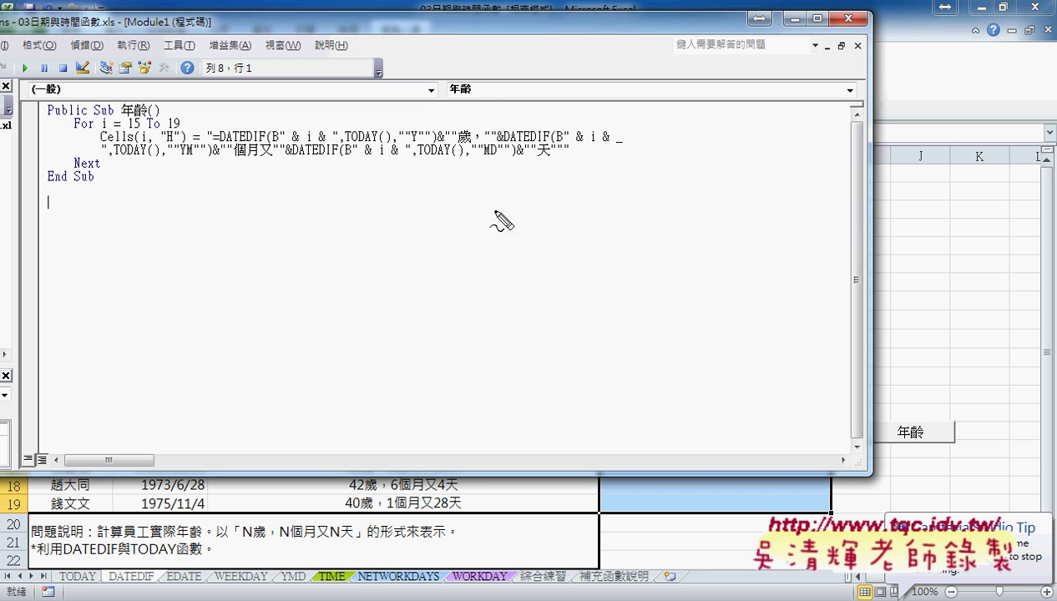
{"action": "left_click", "coordinate": [576, 146]}
{"action": "left_click", "coordinate": [603, 145]}
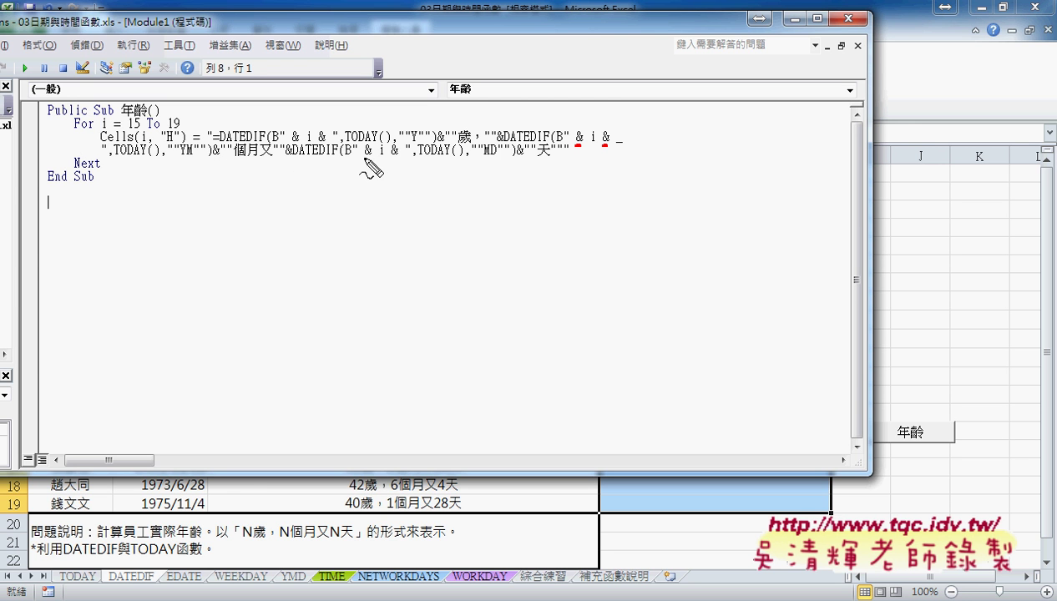
{"action": "left_click_drag", "start_coordinate": [364, 157], "coordinate": [399, 156]}
{"action": "mouse_move", "coordinate": [623, 158]}
{"action": "left_mouse_down"}
{"action": "mouse_move", "coordinate": [613, 128]}
{"action": "mouse_move", "coordinate": [622, 166]}
{"action": "left_mouse_up"}
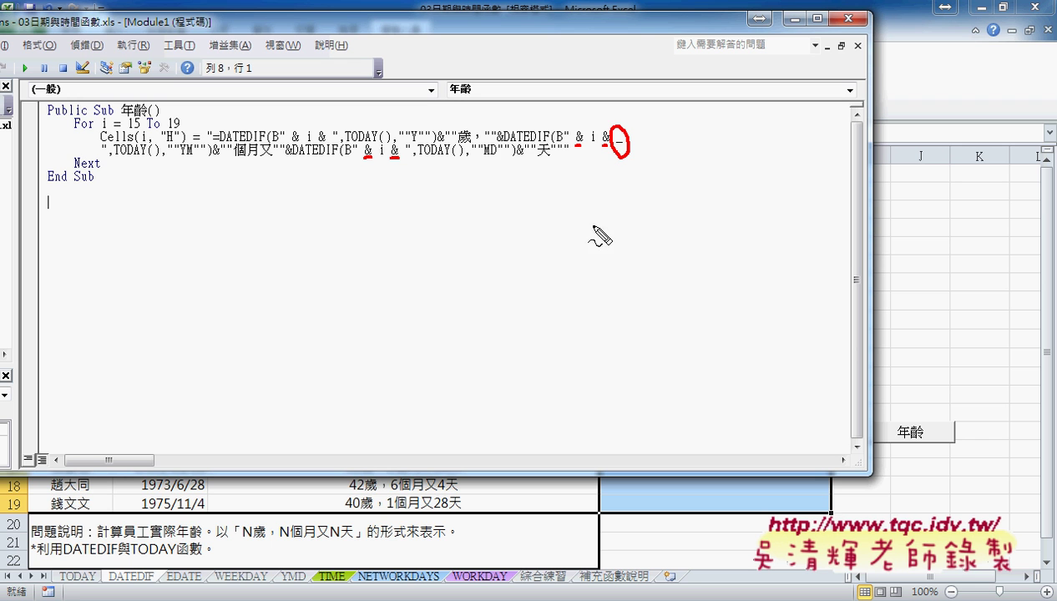
{"action": "mouse_move", "coordinate": [572, 280]}
{"action": "left_mouse_down"}
{"action": "mouse_move", "coordinate": [585, 279]}
{"action": "mouse_move", "coordinate": [591, 309]}
{"action": "left_mouse_up"}
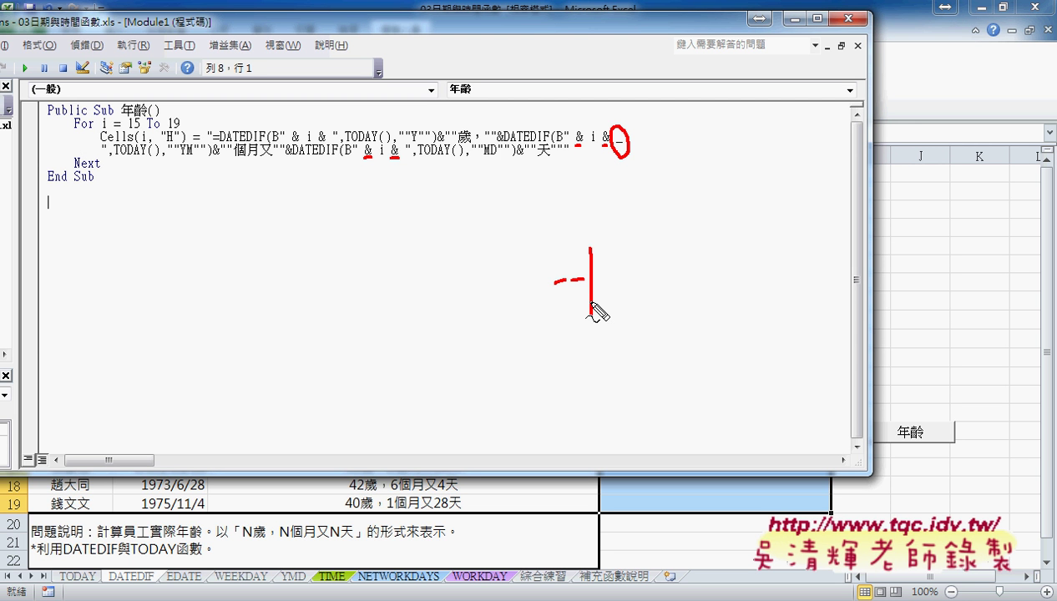
{"action": "key", "text": "Escape"}
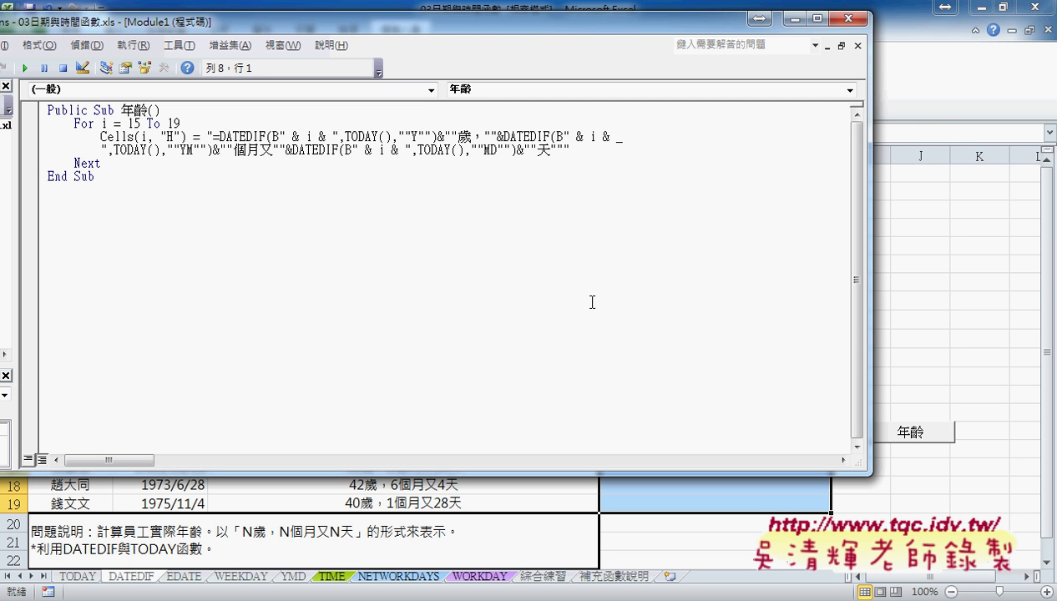